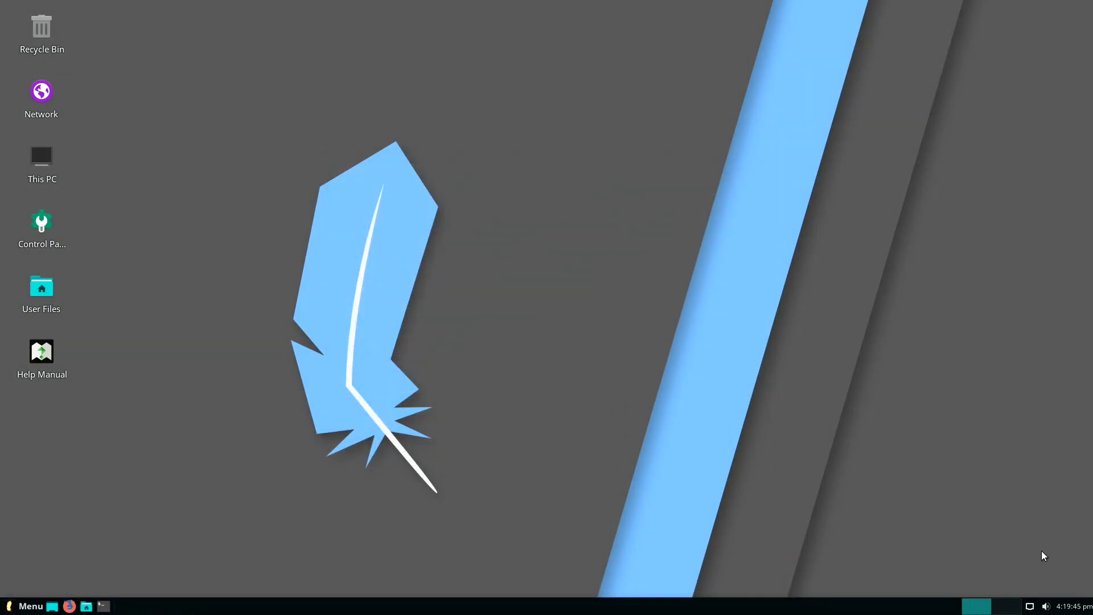
- Check the clock's calendar and the sound volume control
left_click(1074, 606)
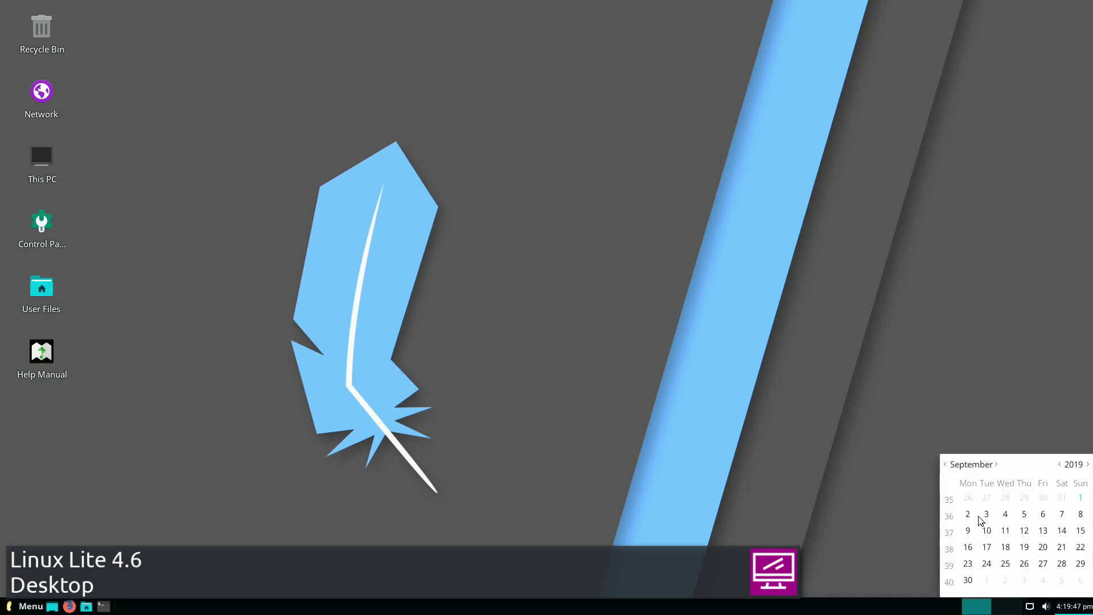
left_click(907, 499)
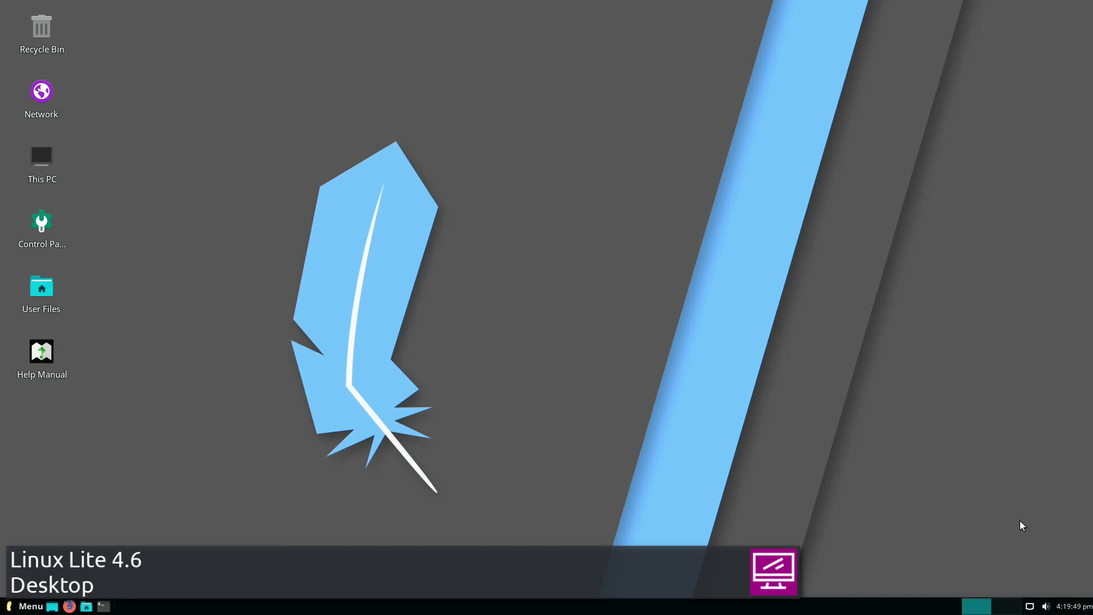
left_click(1046, 606)
left_click(1038, 490)
left_click_drag(1039, 490, 986, 491)
left_click(1013, 440)
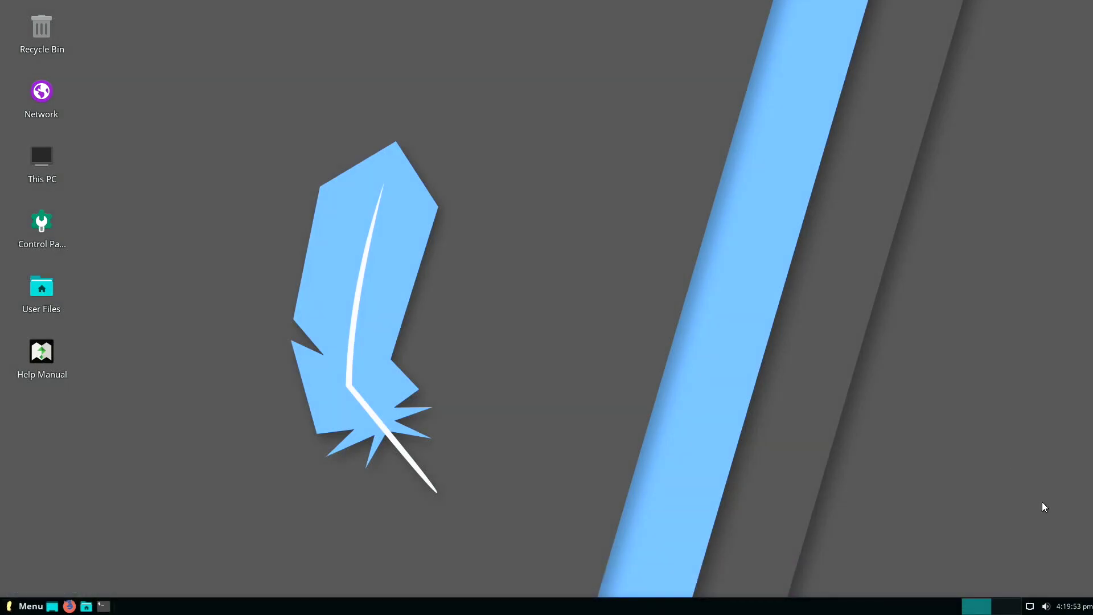
- View the network connection options and the desktop's context menu with its Applications submenu
left_click(1030, 605)
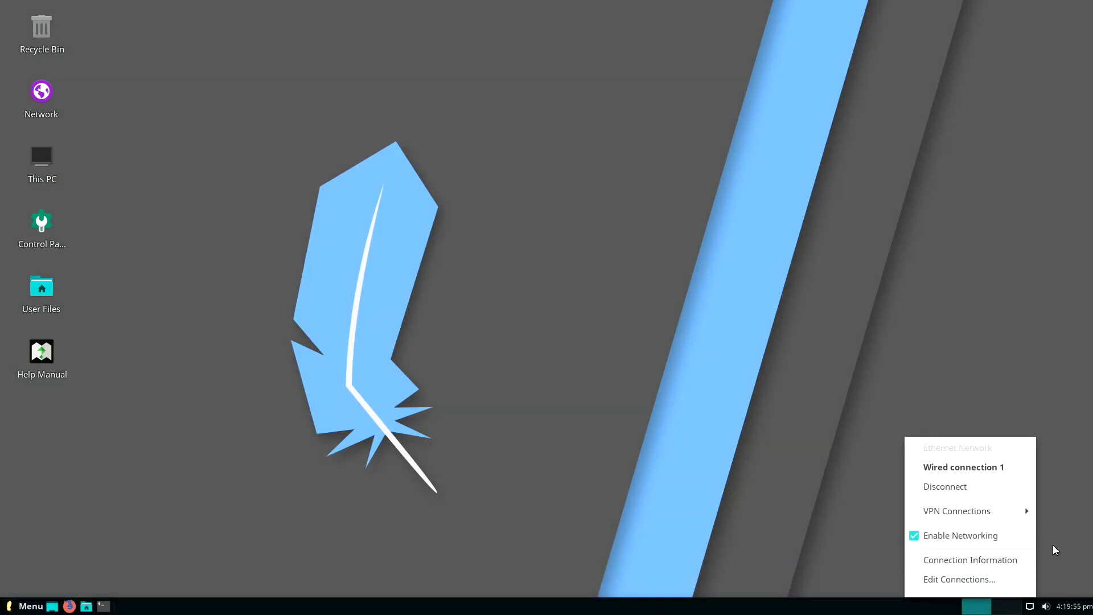
left_click(1030, 607)
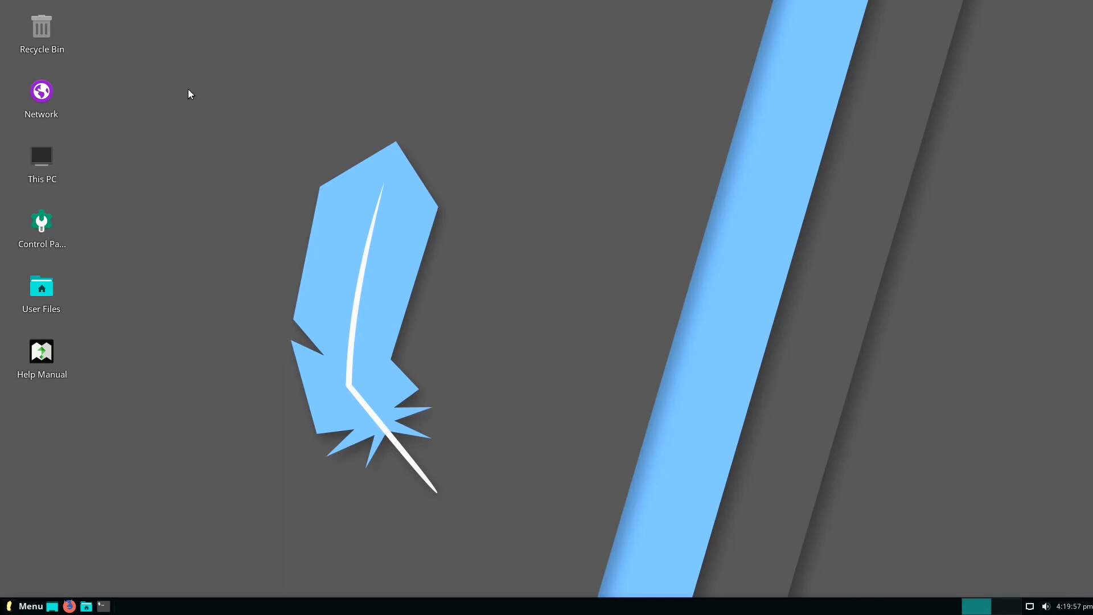
right_click(103, 18)
mouse_move(115, 315)
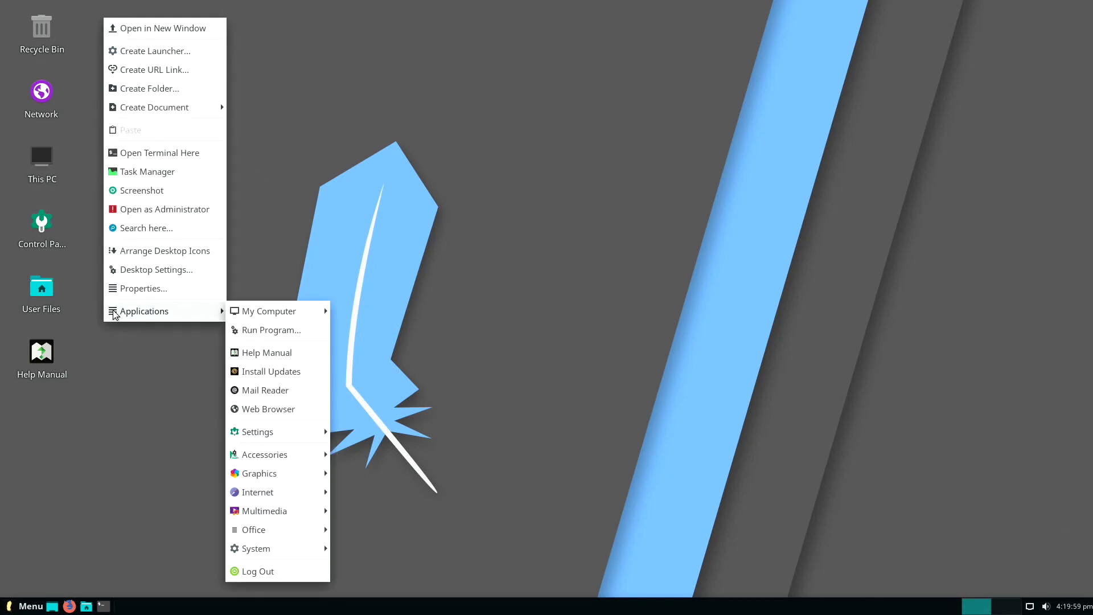
left_click(104, 351)
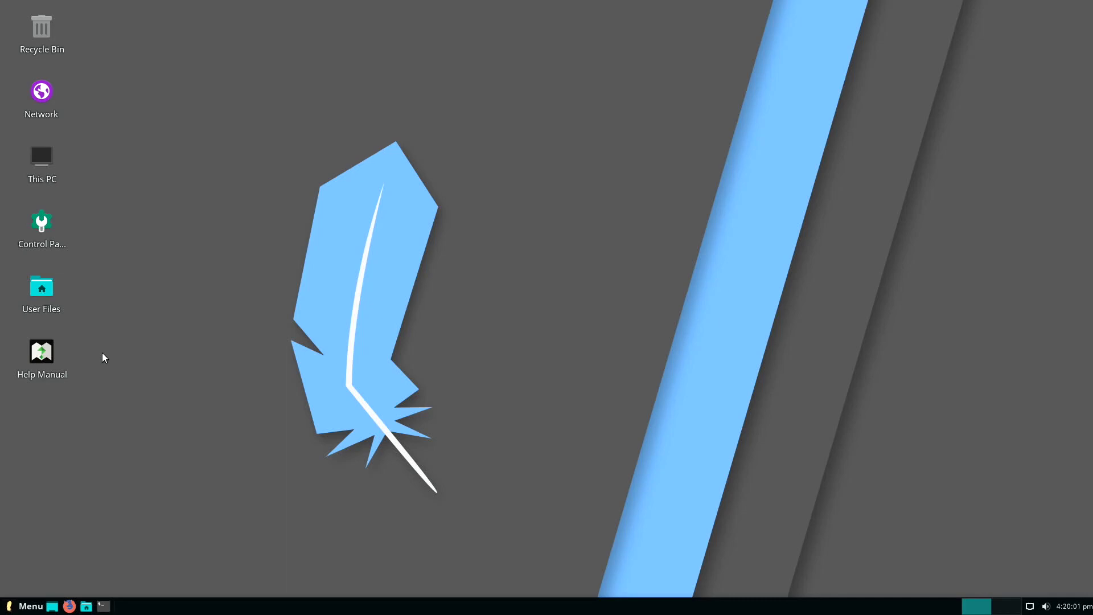
- Bring up the log-out dialog to view the session options, and cancel it
left_click(23, 608)
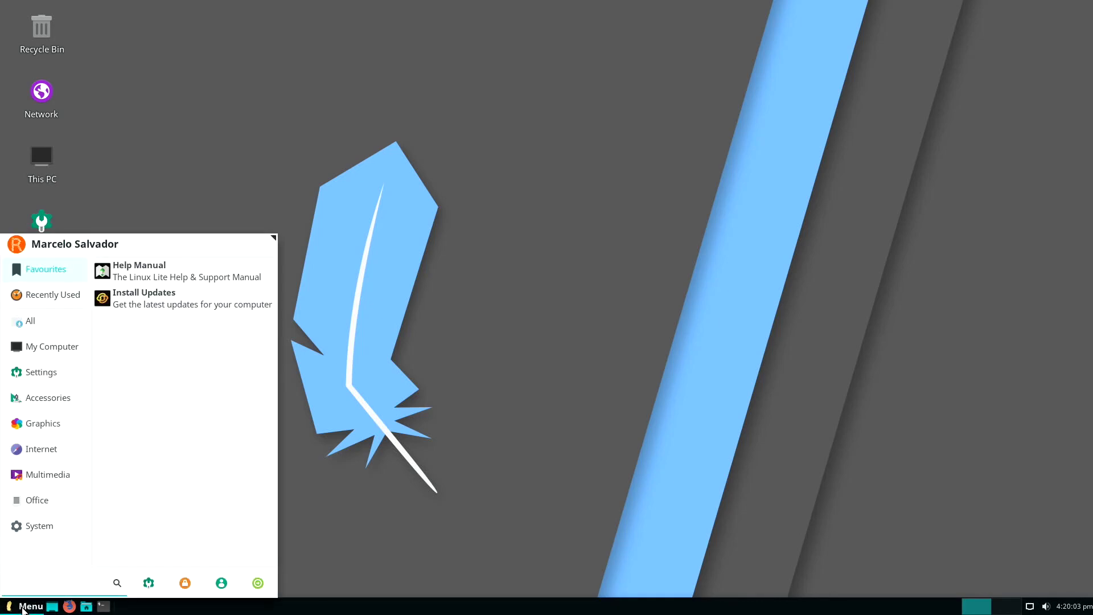
left_click(257, 584)
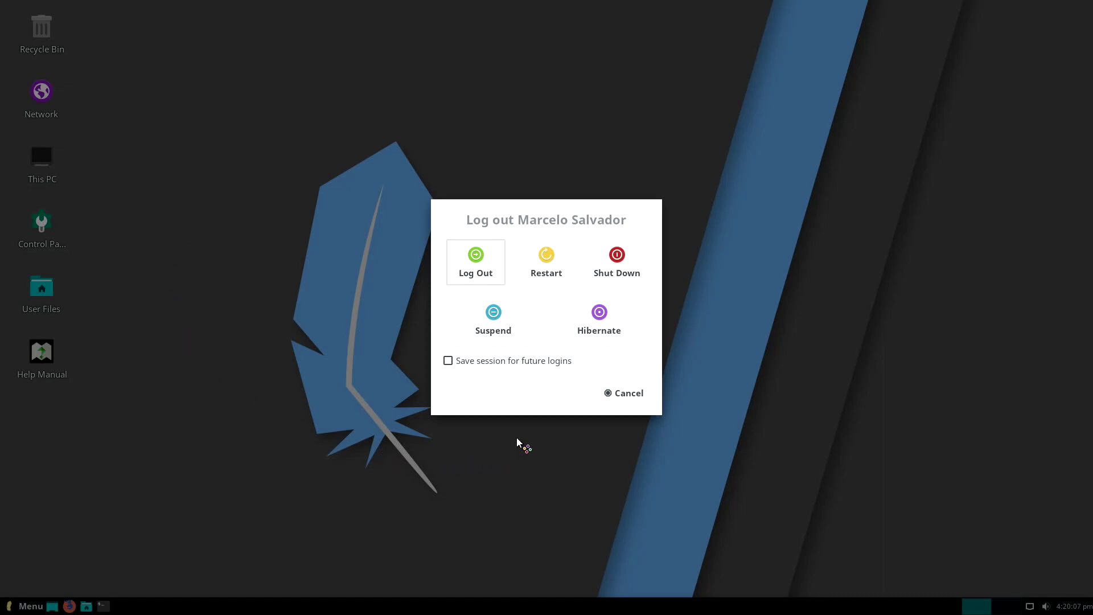
left_click(599, 396)
- Open a terminal and the file manager, arranging the two windows so they only partly overlap
left_click(103, 606)
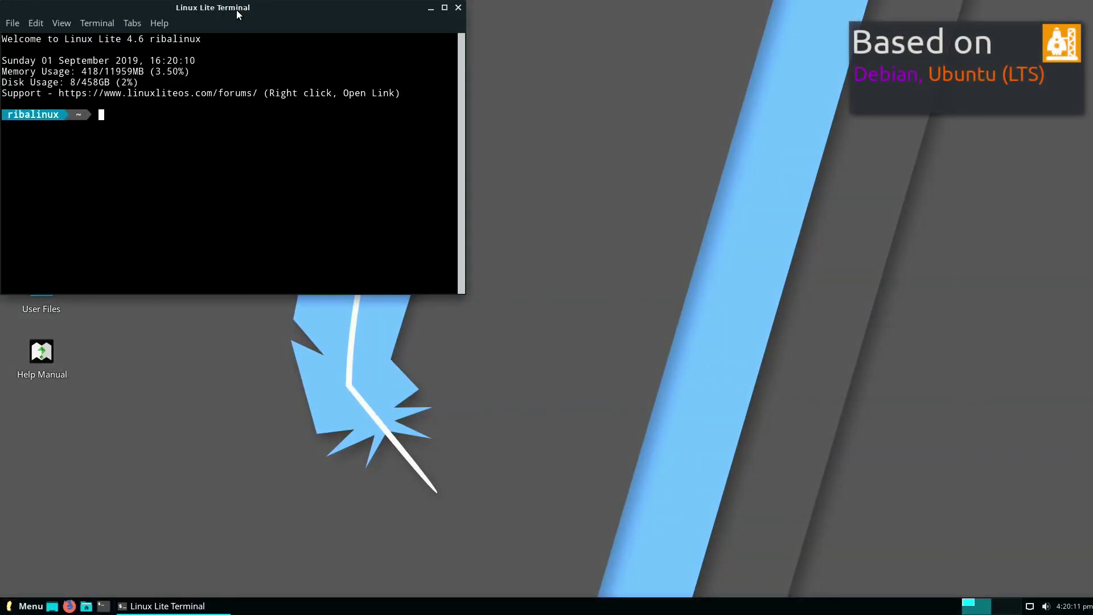
left_click_drag(237, 9, 359, 80)
left_click(86, 605)
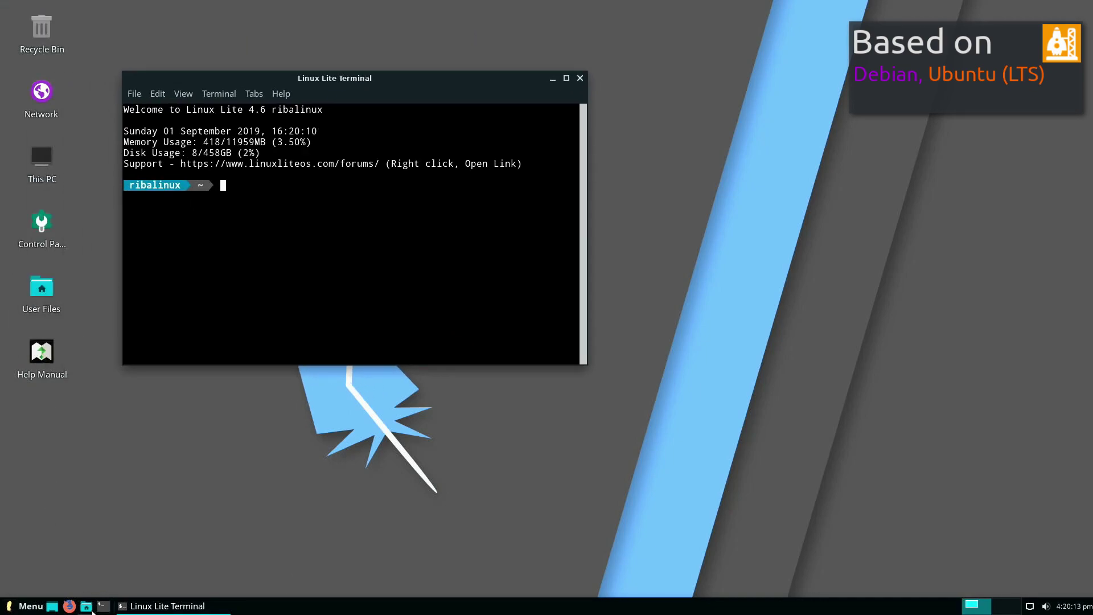
left_click_drag(682, 286, 500, 174)
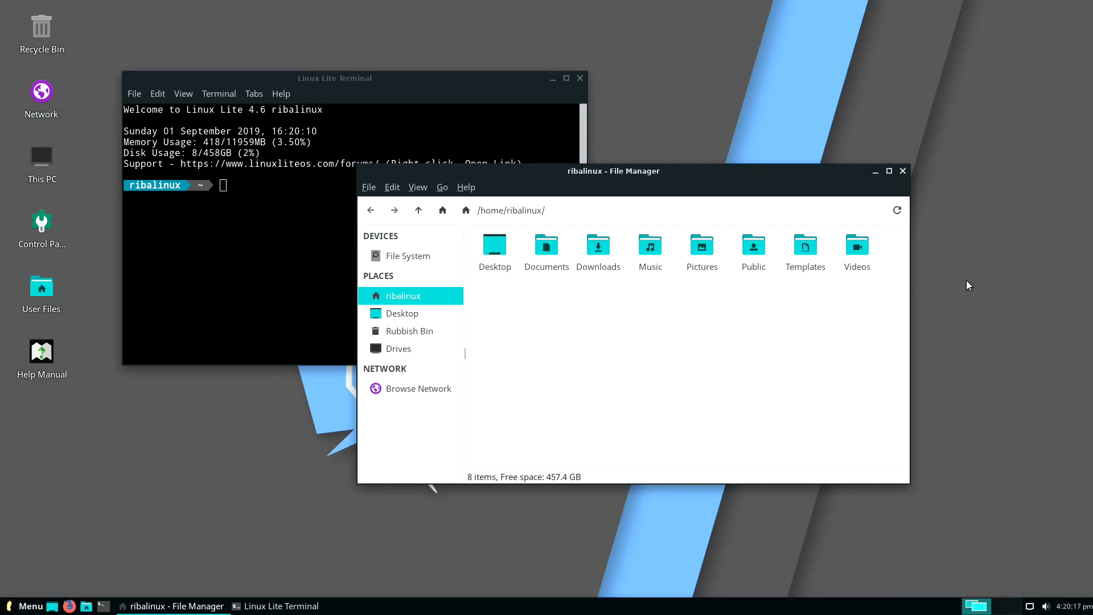
- Cycle through the open windows to the terminal and close it, and move the file manager to the desktop's upper middle
key("alt+Tab")
key("alt+Tab")
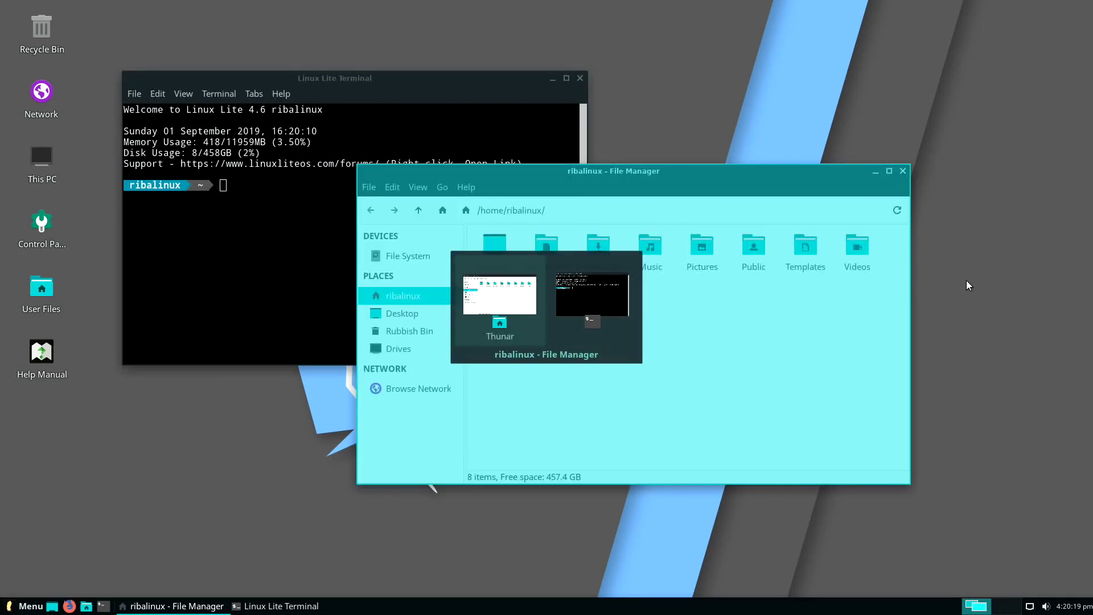
key("alt+Tab")
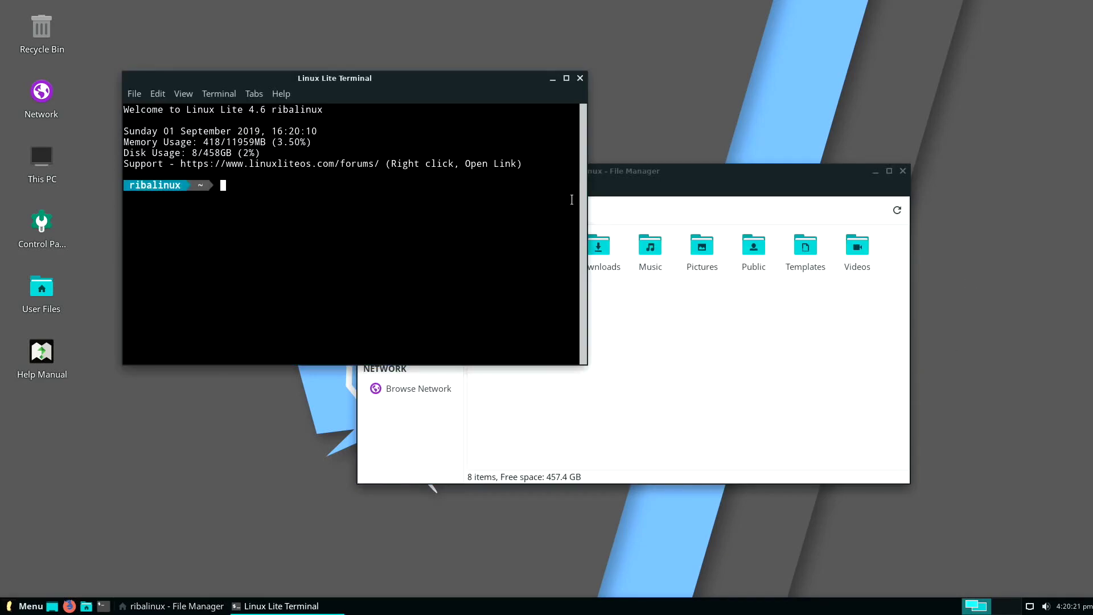
left_click(580, 78)
left_click_drag(647, 165, 494, 74)
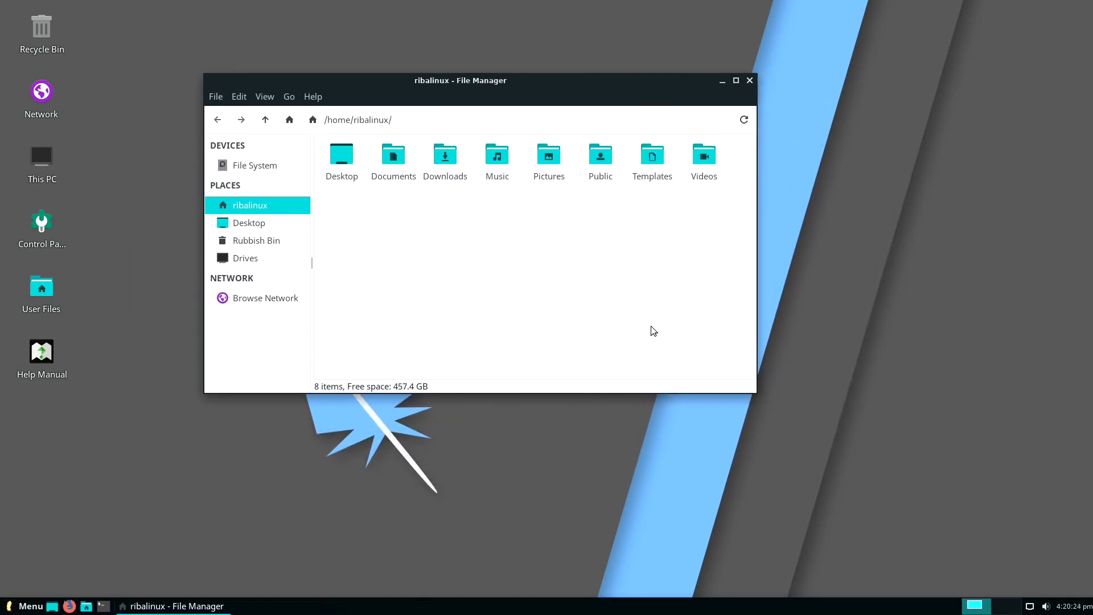
- Maximise the file manager window and return it to normal size, and minimise it and bring it back
left_click(734, 83)
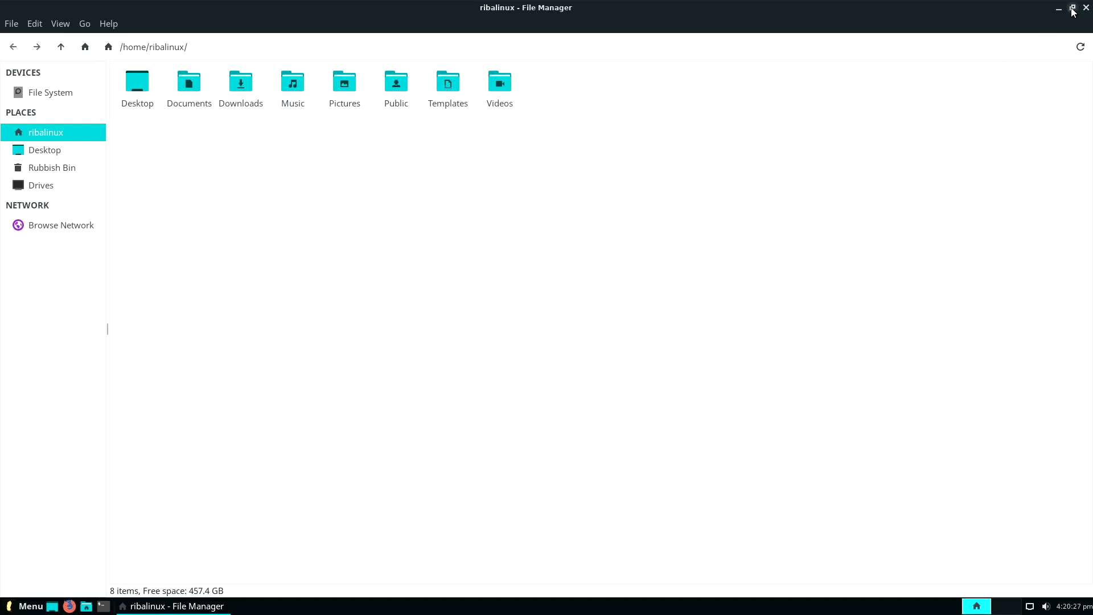
left_click(1072, 8)
left_click(722, 82)
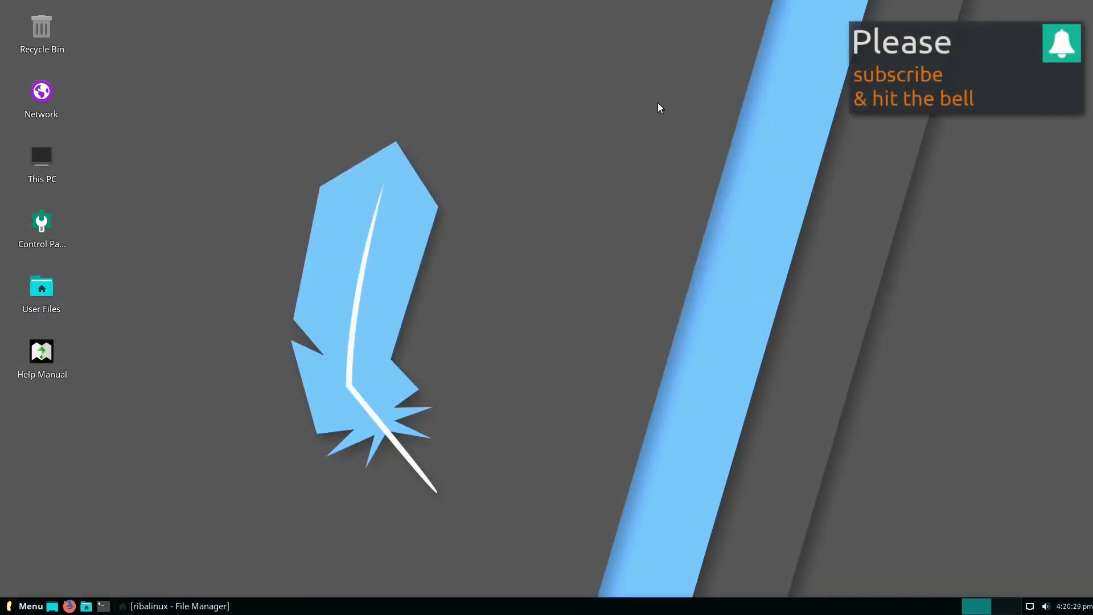
left_click(226, 606)
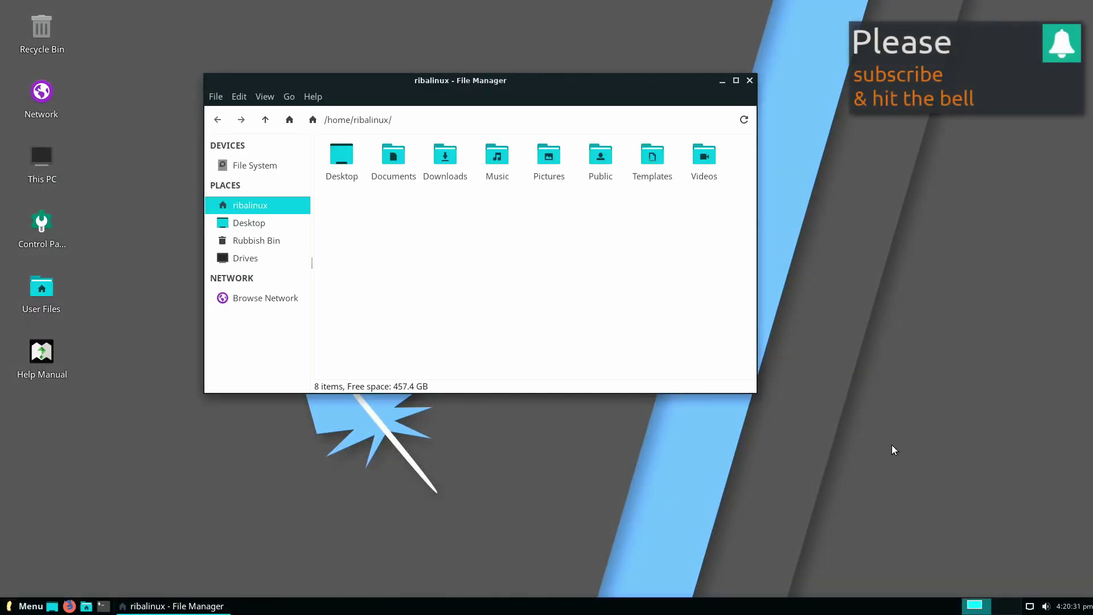
- View the empty second workspace and return to the first one
left_click(1005, 605)
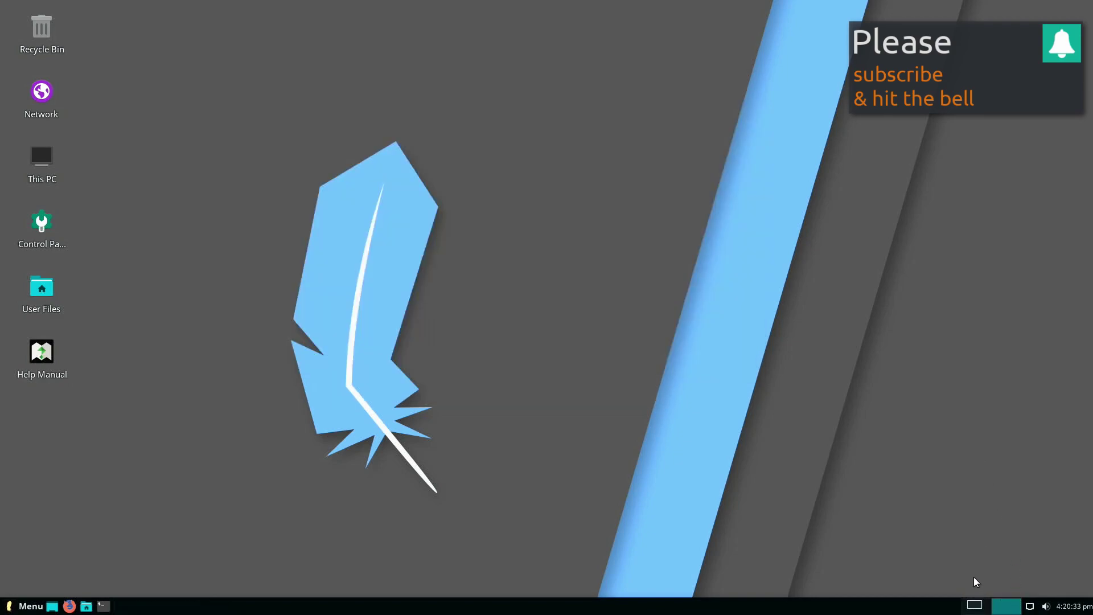
left_click(975, 608)
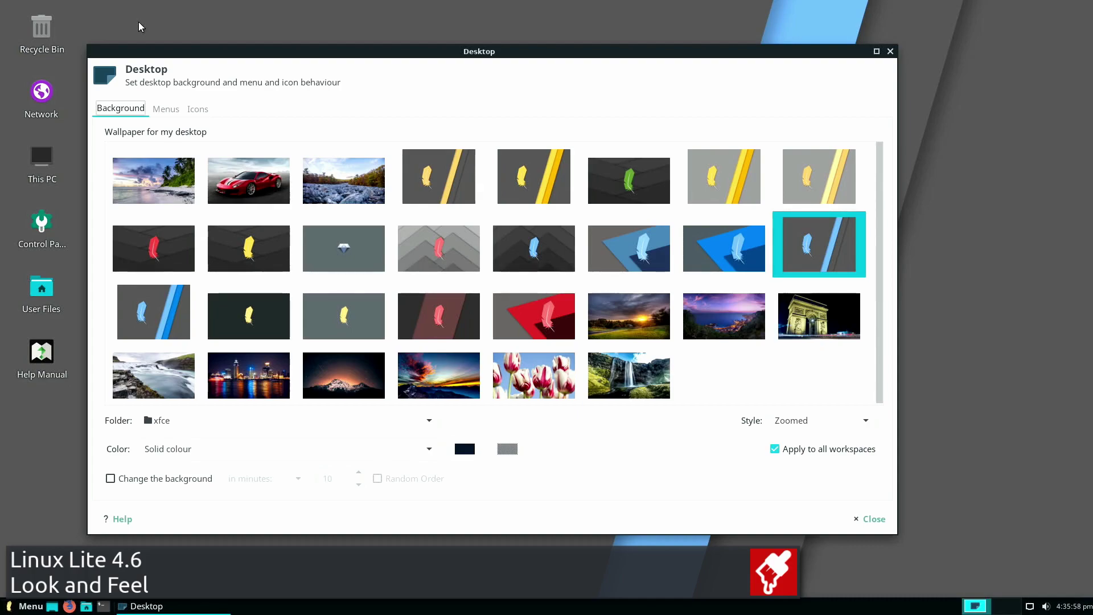
- Review the Menus and Icons options in the Desktop settings
left_click(165, 109)
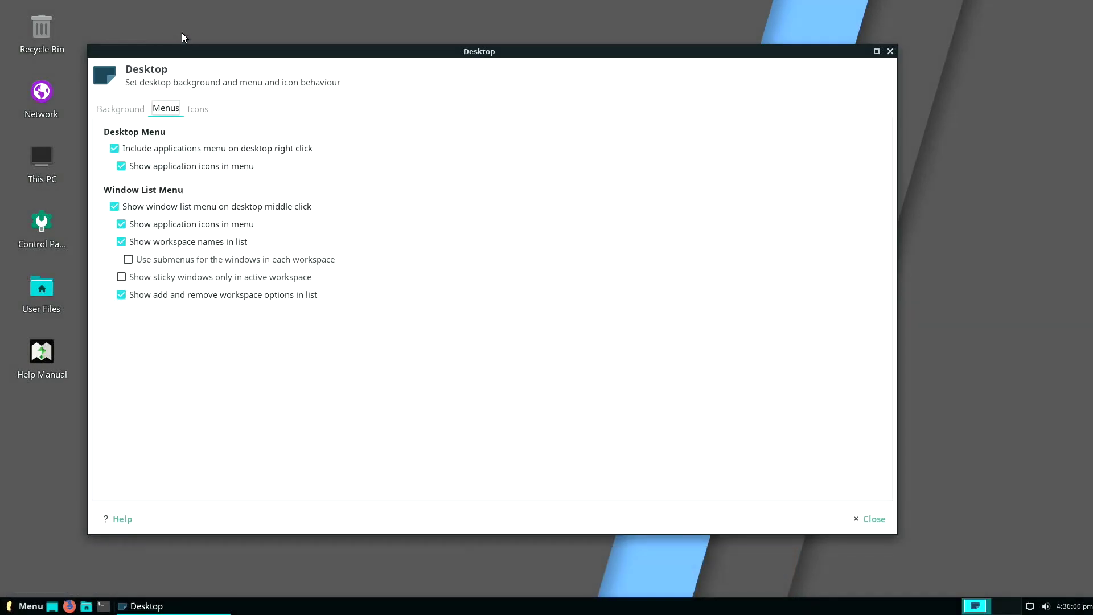
left_click(195, 108)
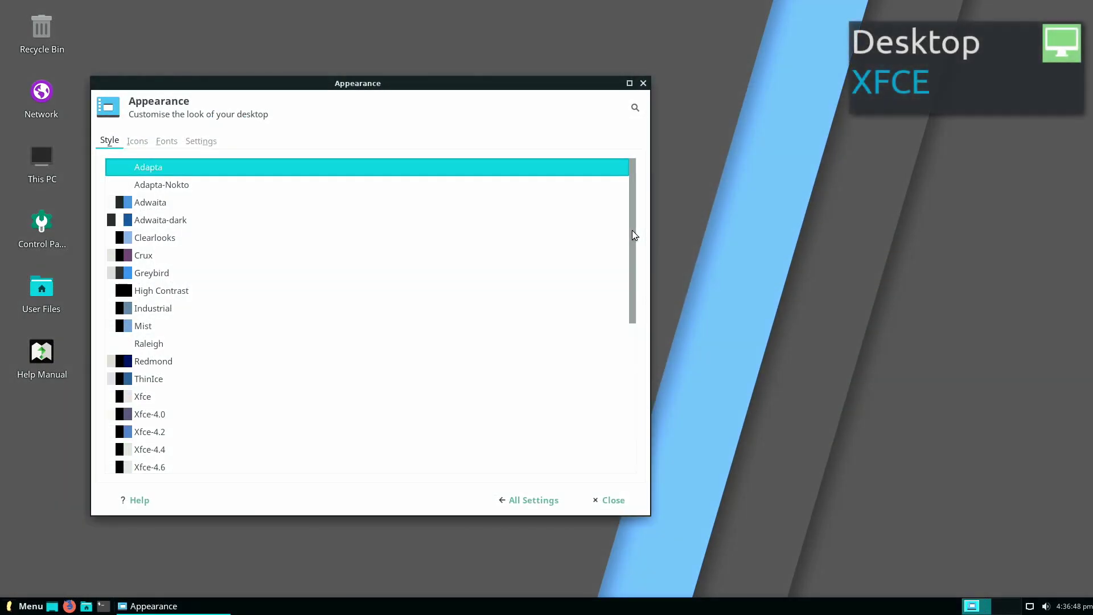
- Browse the available styles and icon themes in the Appearance settings, along with the Fonts and Settings pages
scroll(631, 234, "down", 5)
scroll(635, 235, "down", 8)
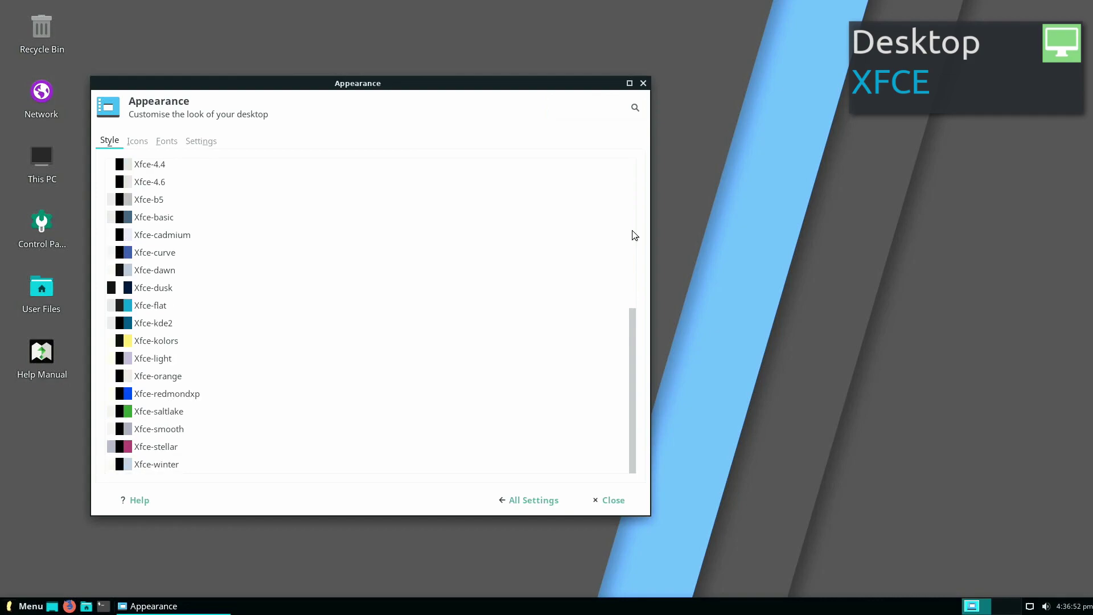
left_click(136, 142)
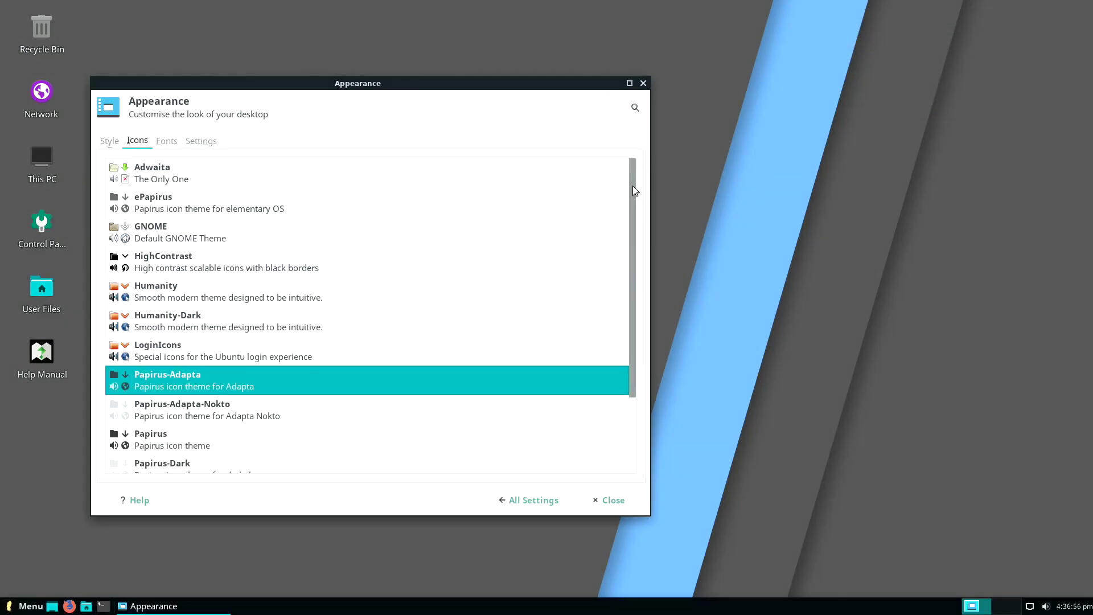
scroll(633, 186, "down", 3)
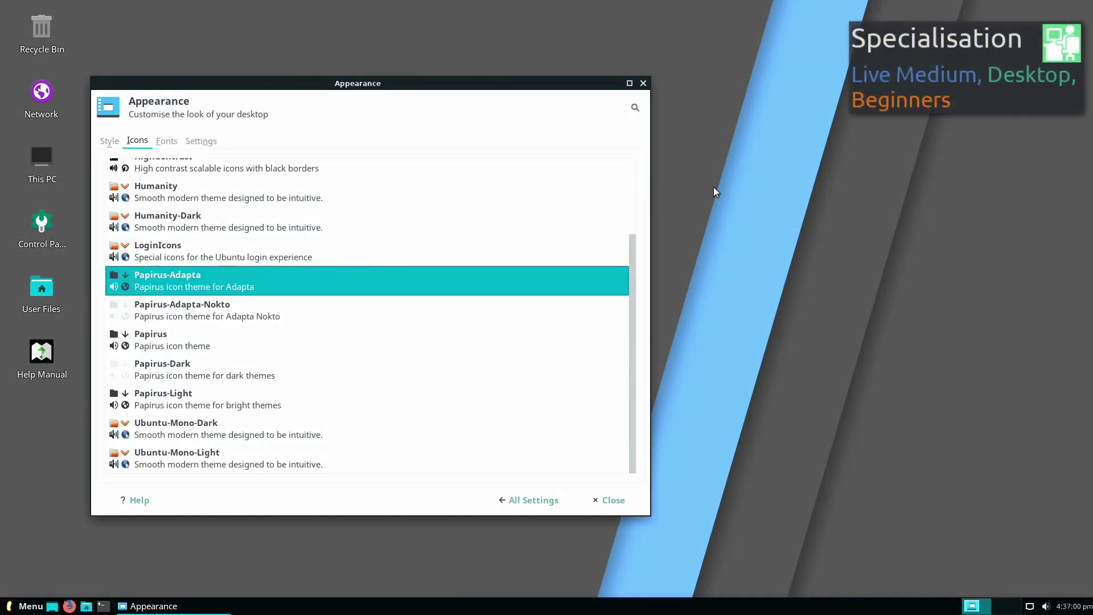
left_click(166, 142)
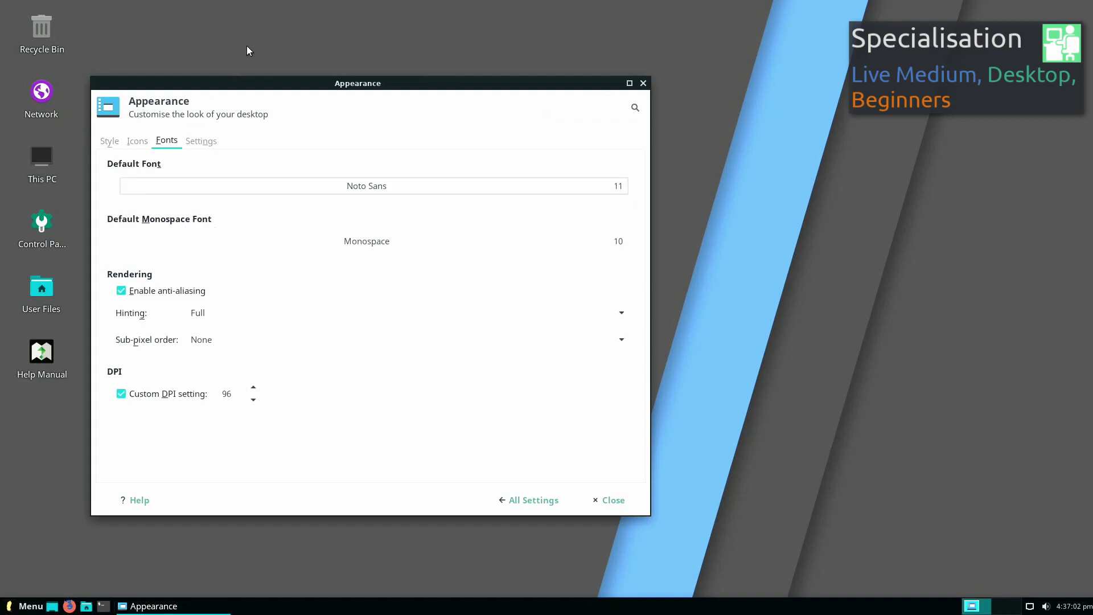
left_click(202, 142)
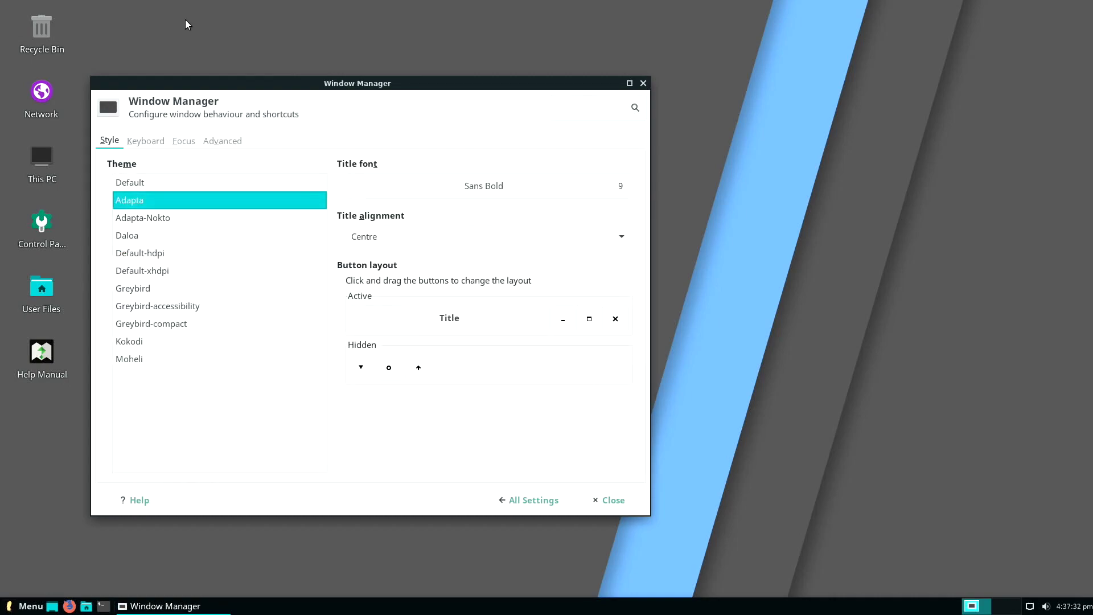
- Review the Keyboard, Focus and Advanced pages of the Window Manager settings
left_click(145, 140)
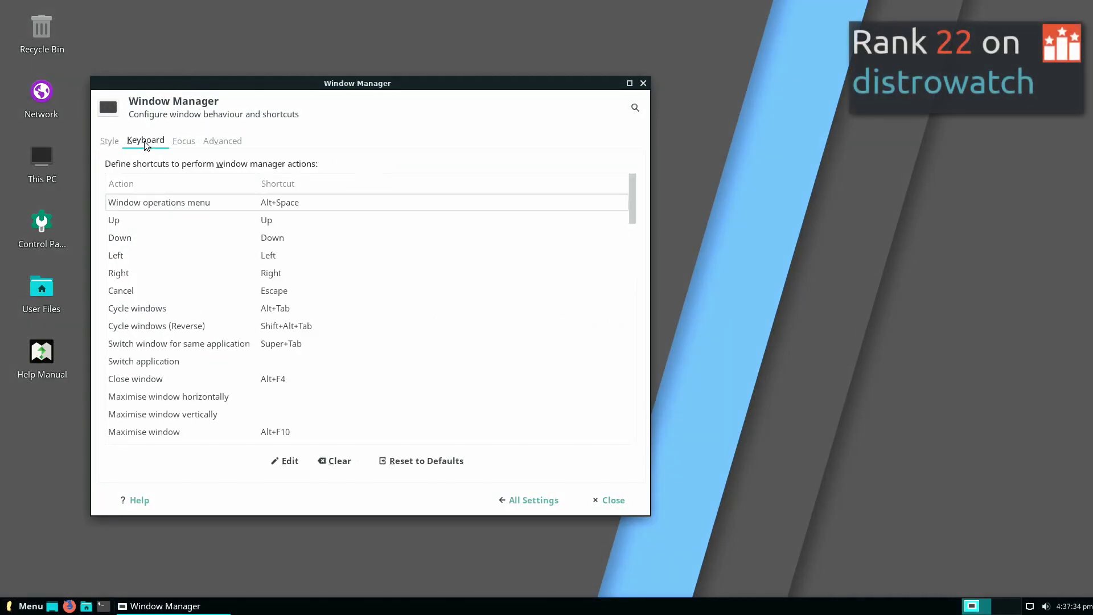
left_click(185, 141)
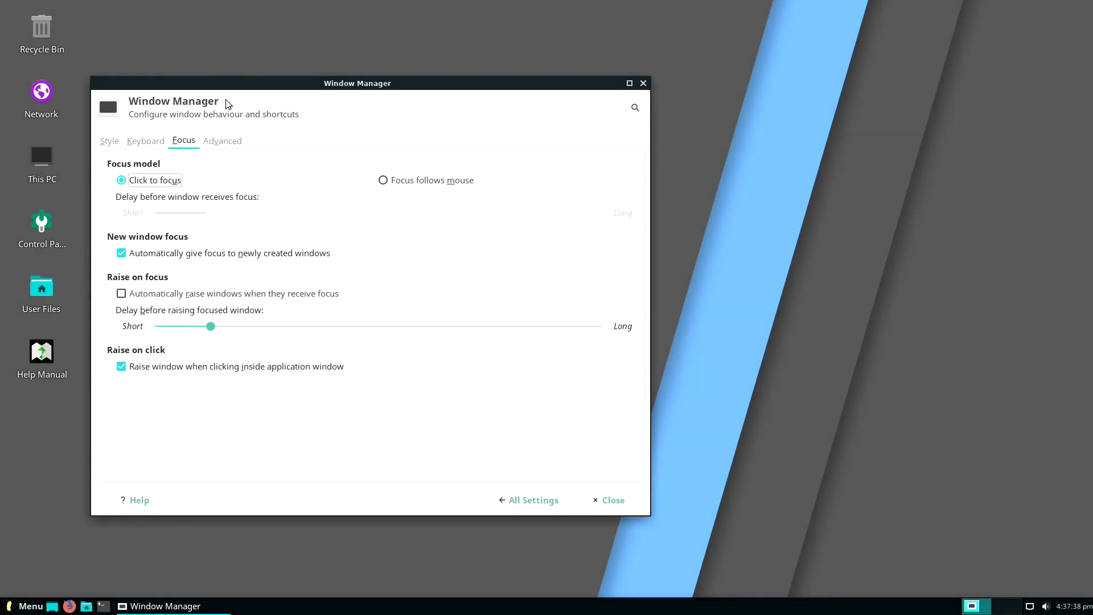
left_click(224, 139)
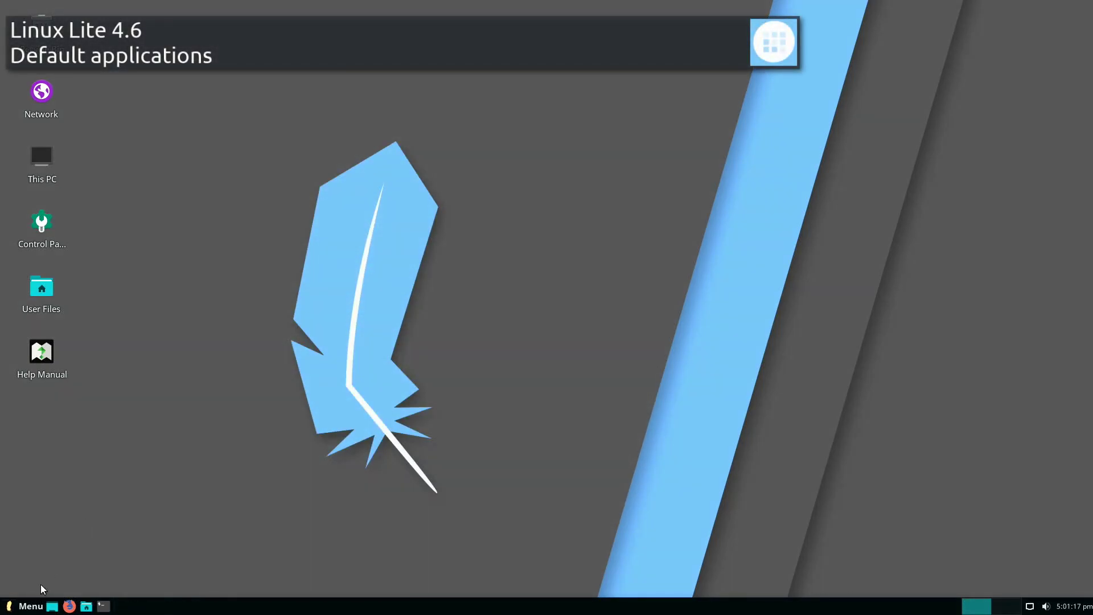
- Browse the full list of applications in the Settings category of the application menu
left_click(32, 605)
left_click(60, 374)
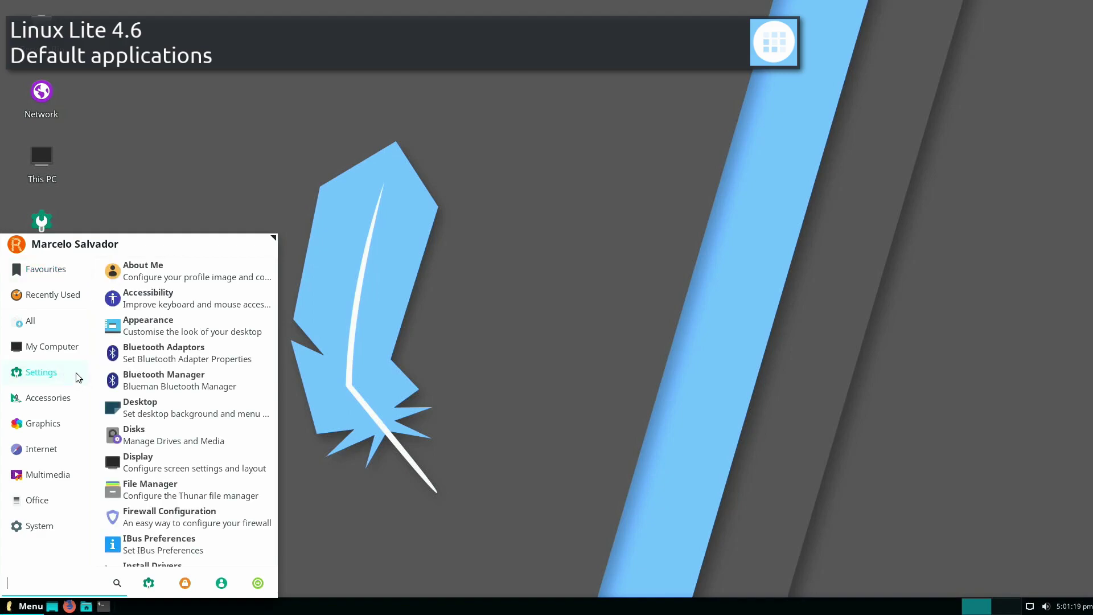
scroll(272, 298, "down", 3)
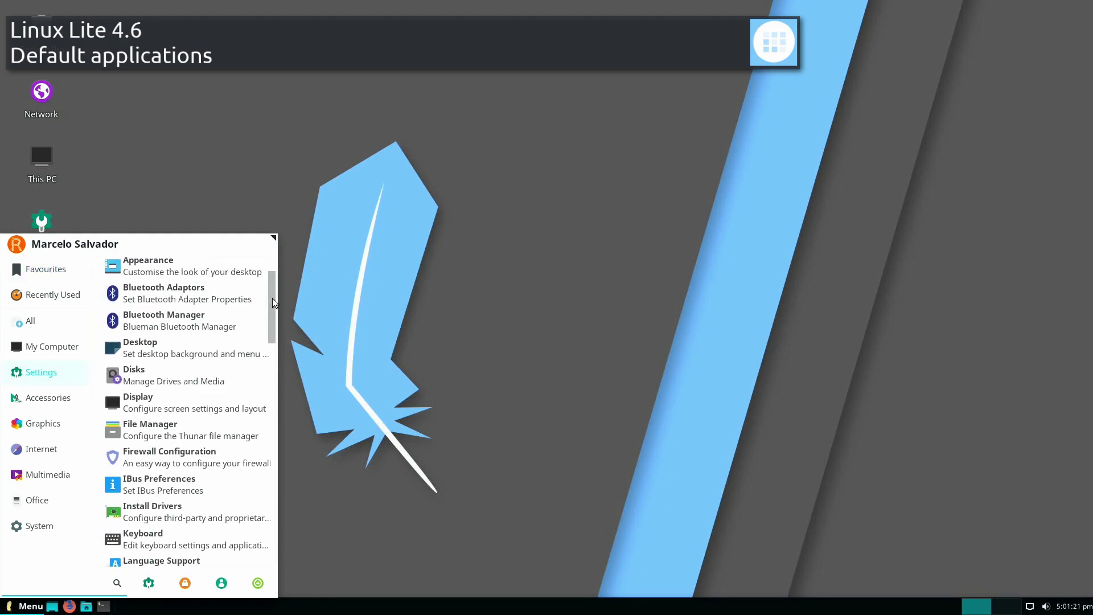
scroll(272, 298, "down", 7)
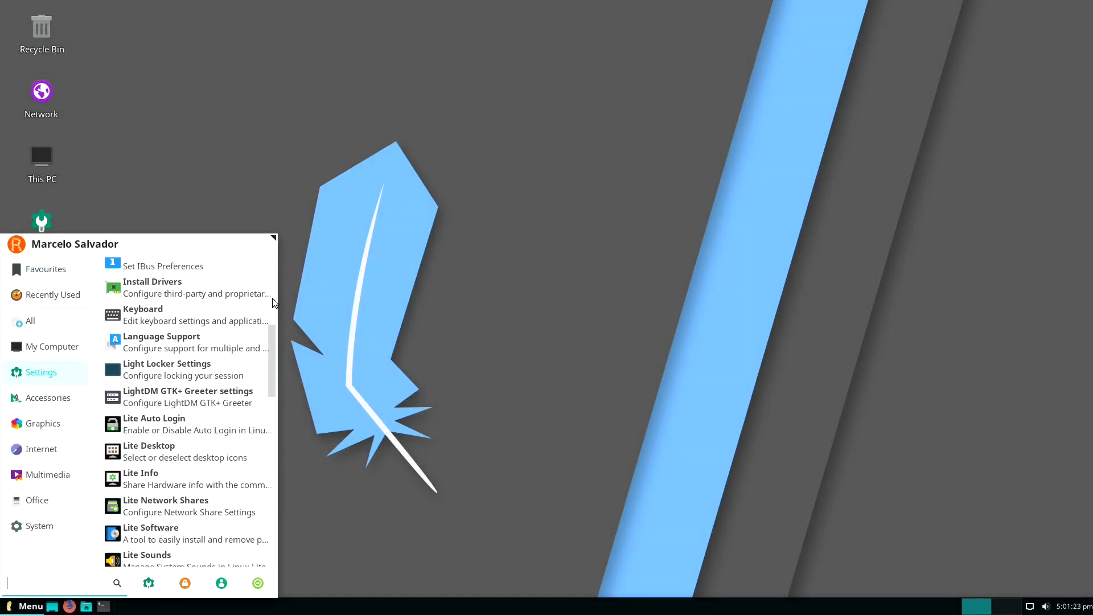
scroll(274, 302, "down", 9)
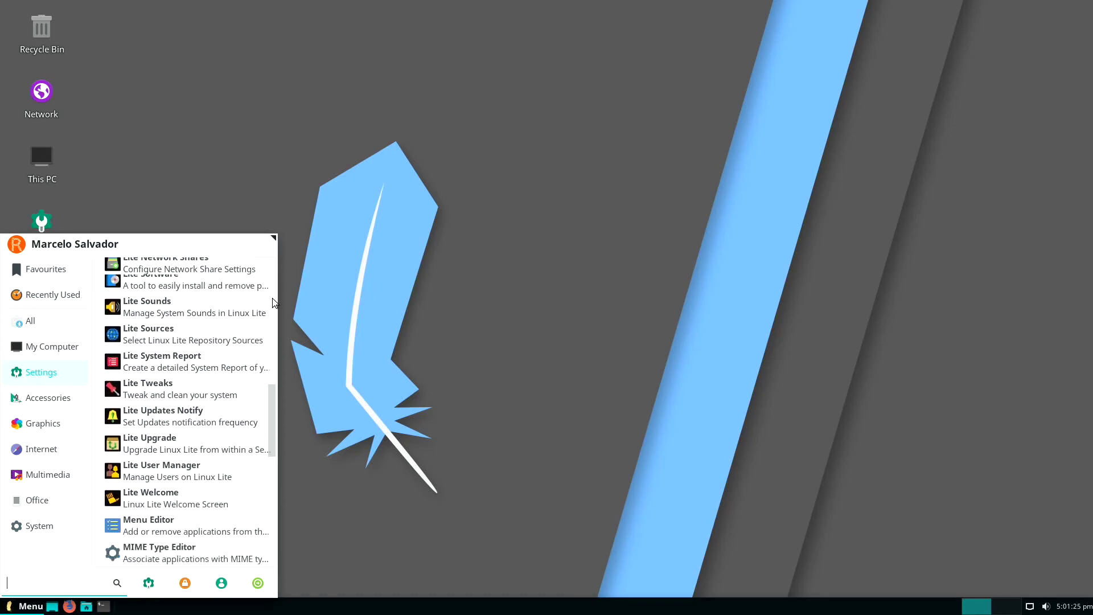
scroll(273, 302, "down", 8)
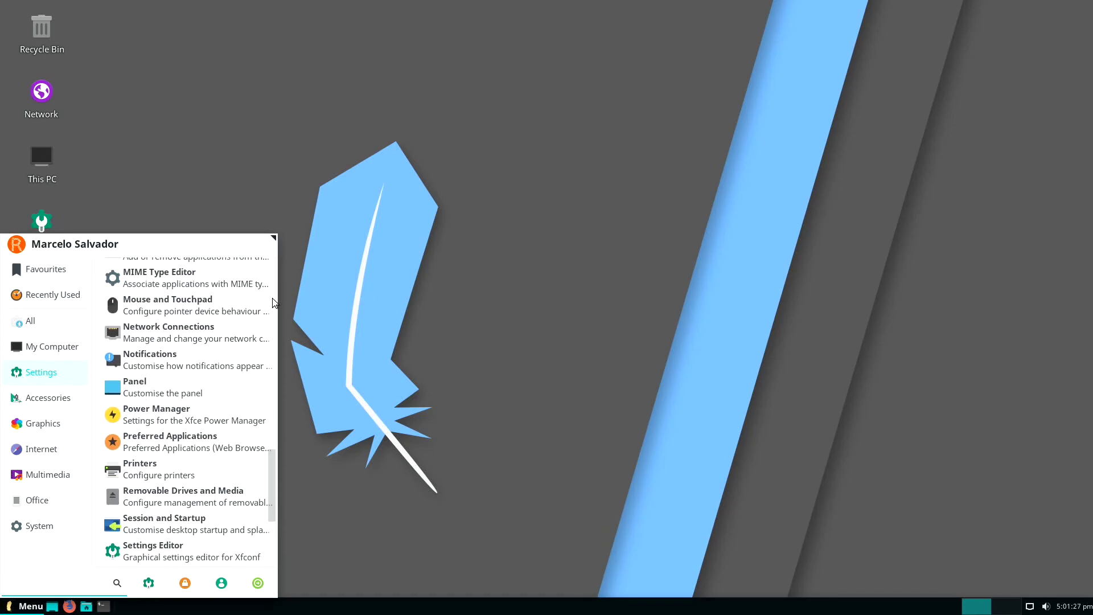
scroll(274, 302, "down", 4)
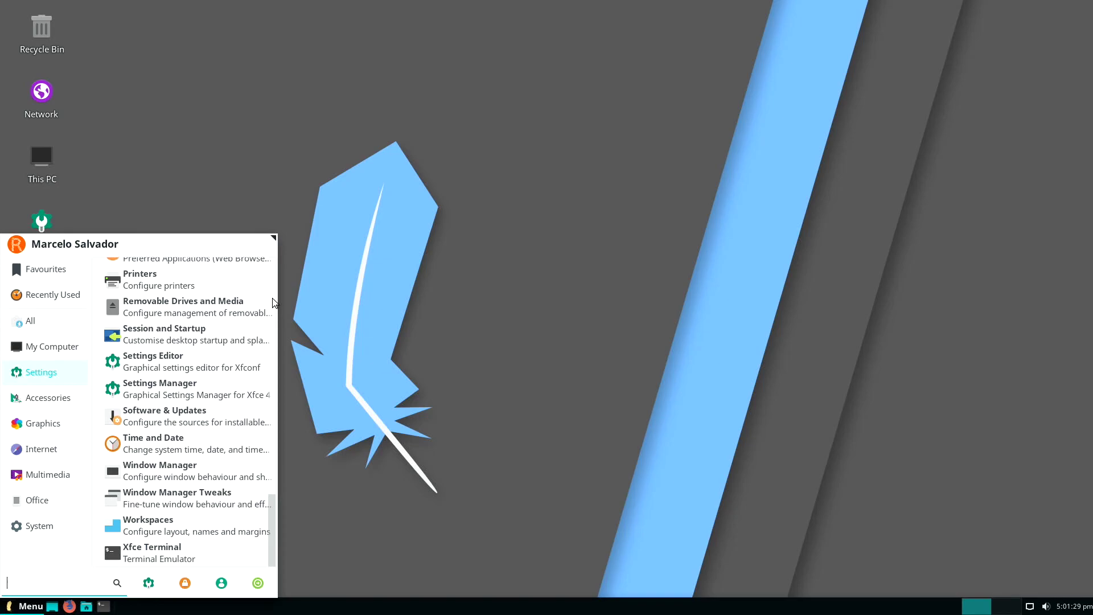
- Launch Lite Software from the Settings category and authenticate with the account password
scroll(274, 302, "up", 9)
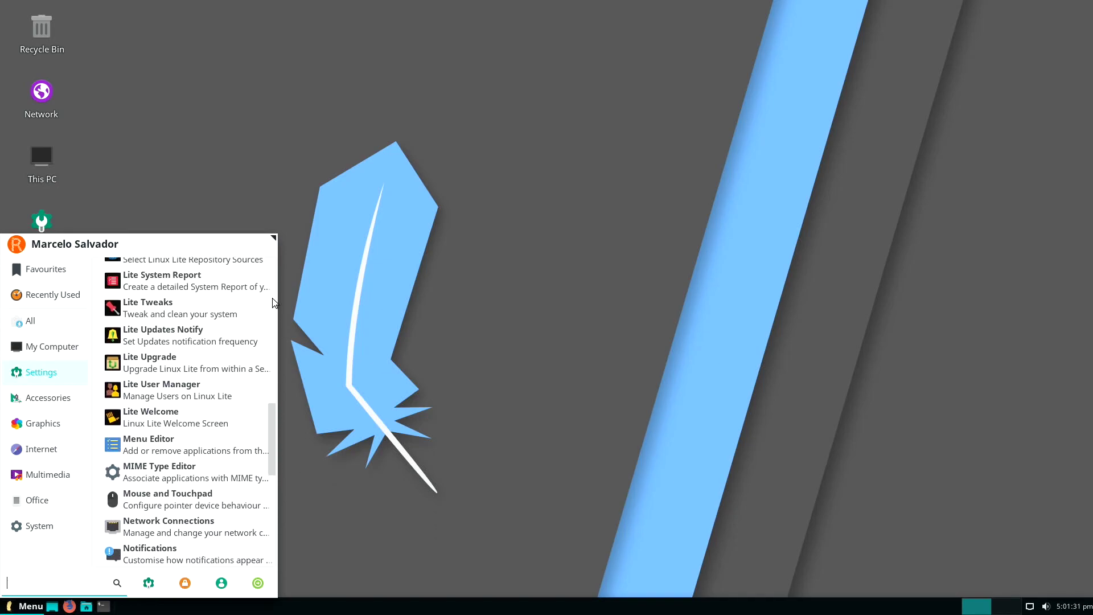
scroll(274, 302, "up", 4)
left_click(216, 396)
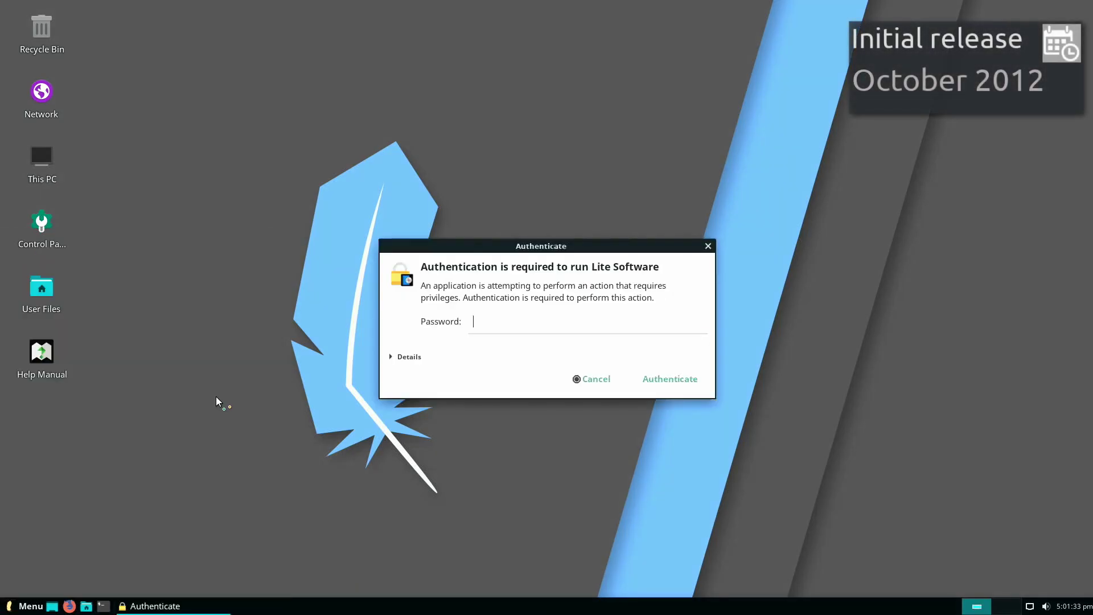
type("********")
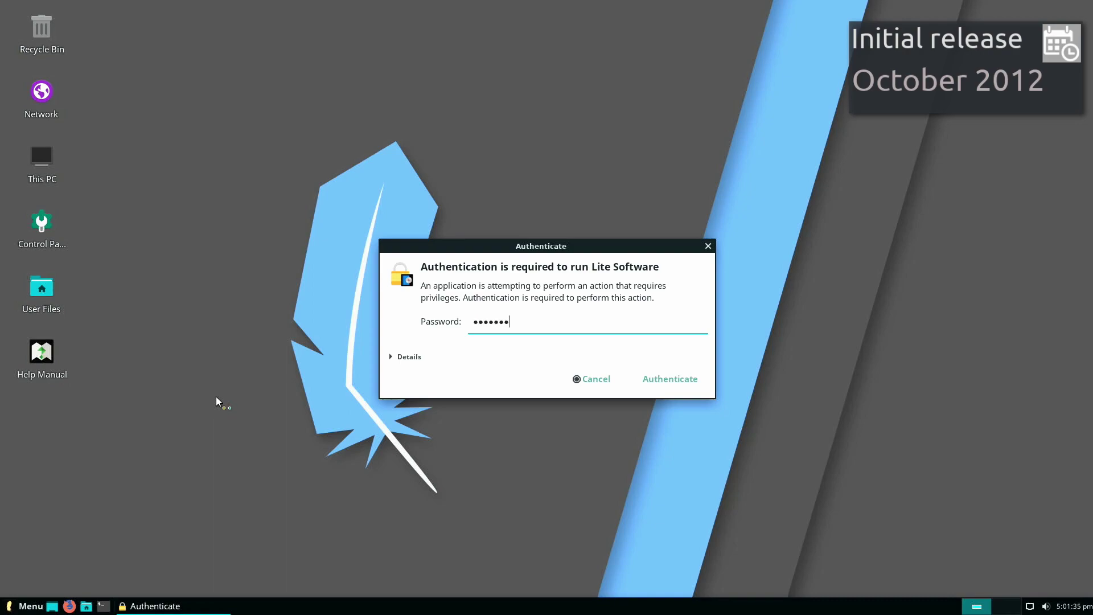
key("Return")
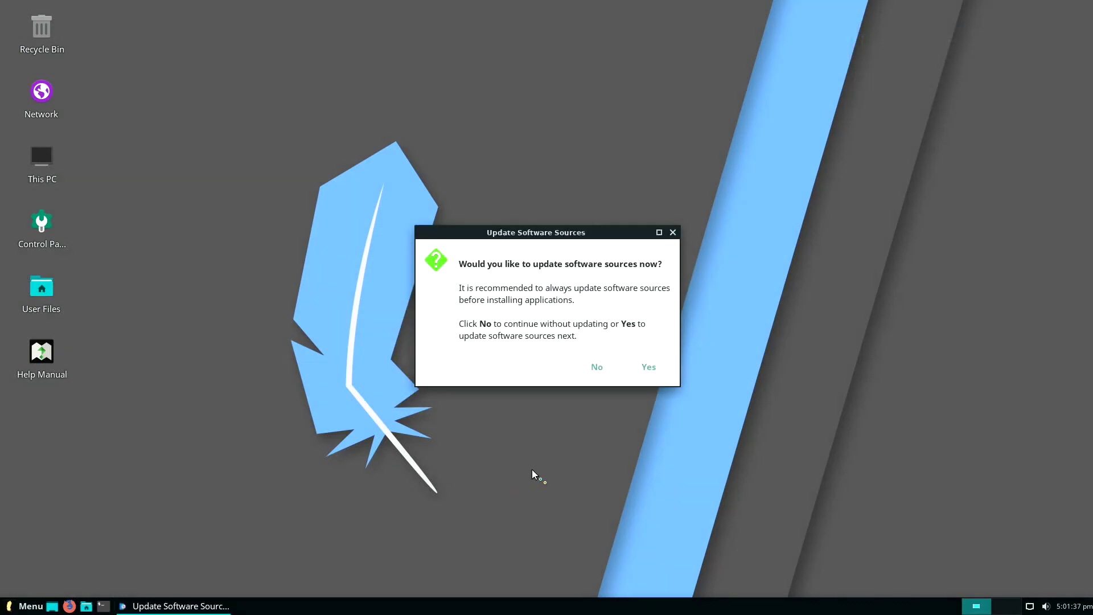
- Skip updating the software sources and choose the Install Software task in Lite Software
left_click(595, 368)
left_click(583, 297)
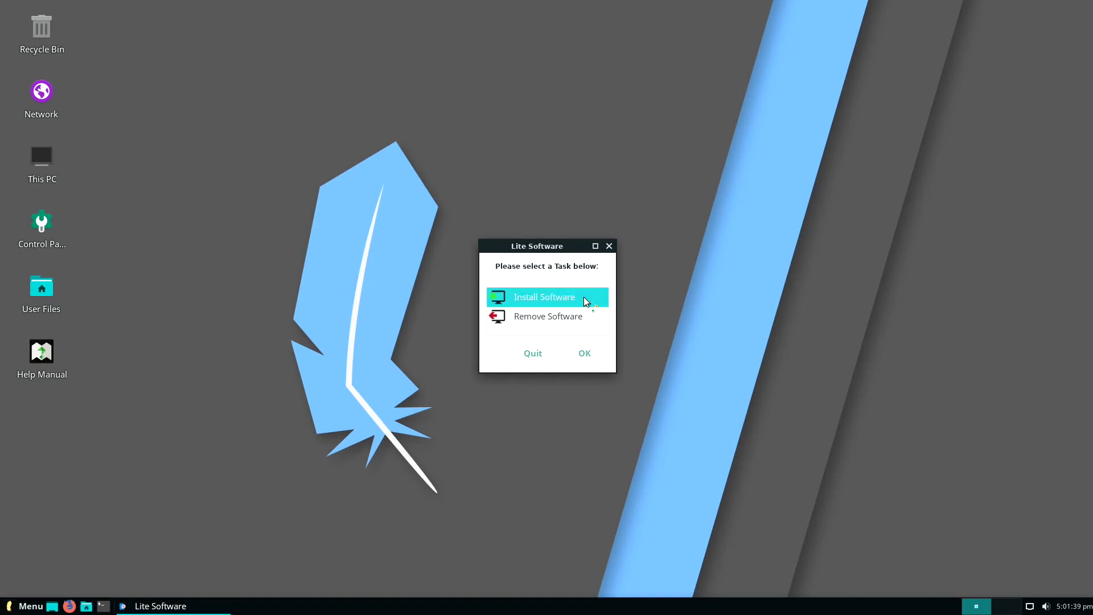
left_click(590, 351)
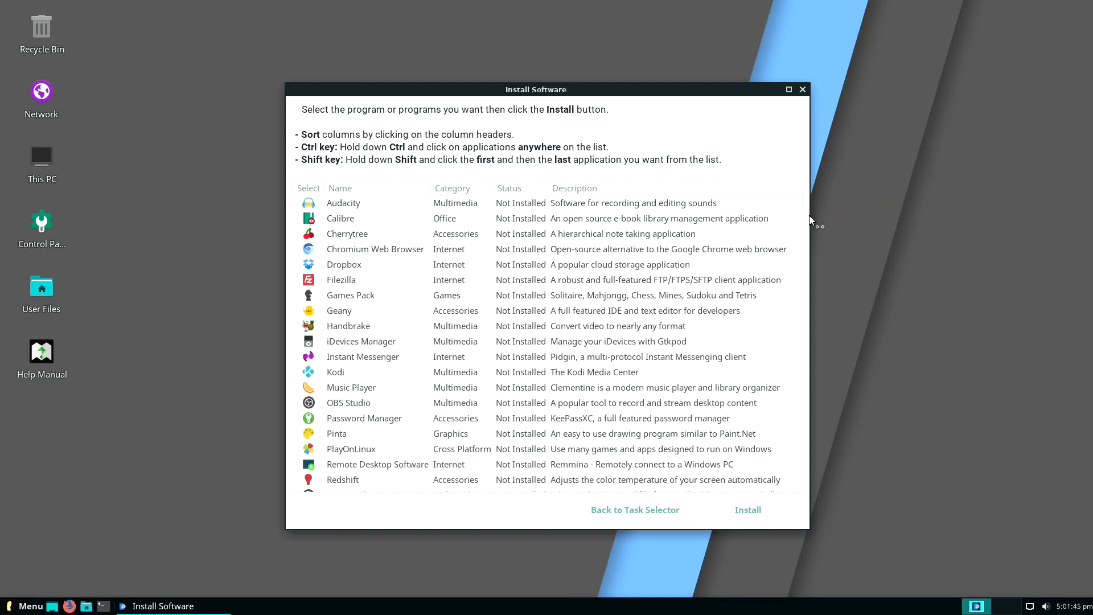
- Review the list of programs available to install, and quit Lite Software without installing anything
scroll(800, 220, "down", 4)
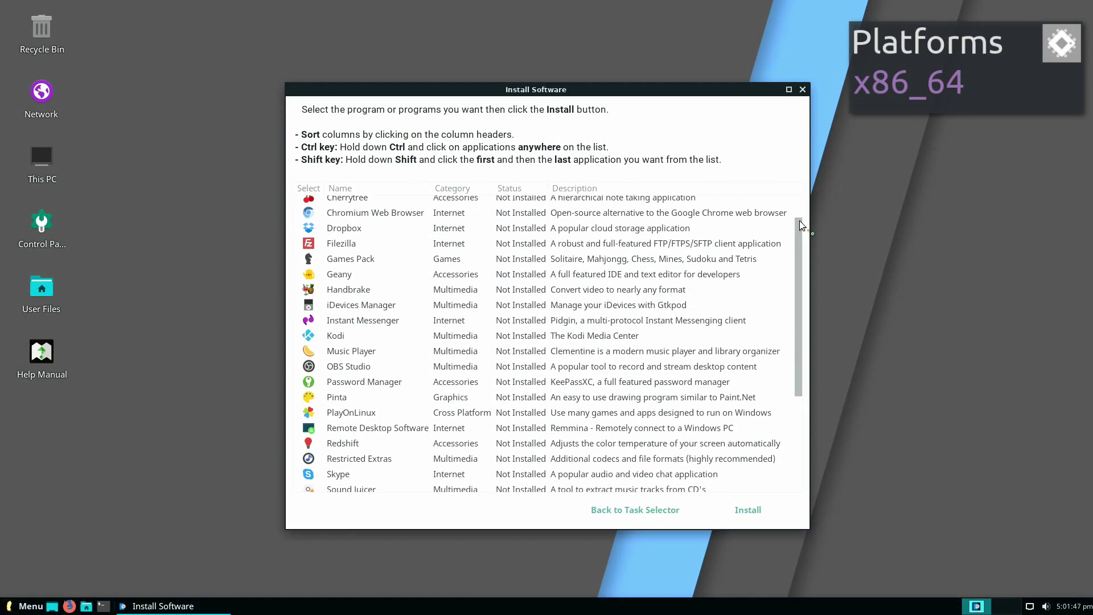
scroll(799, 224, "down", 2)
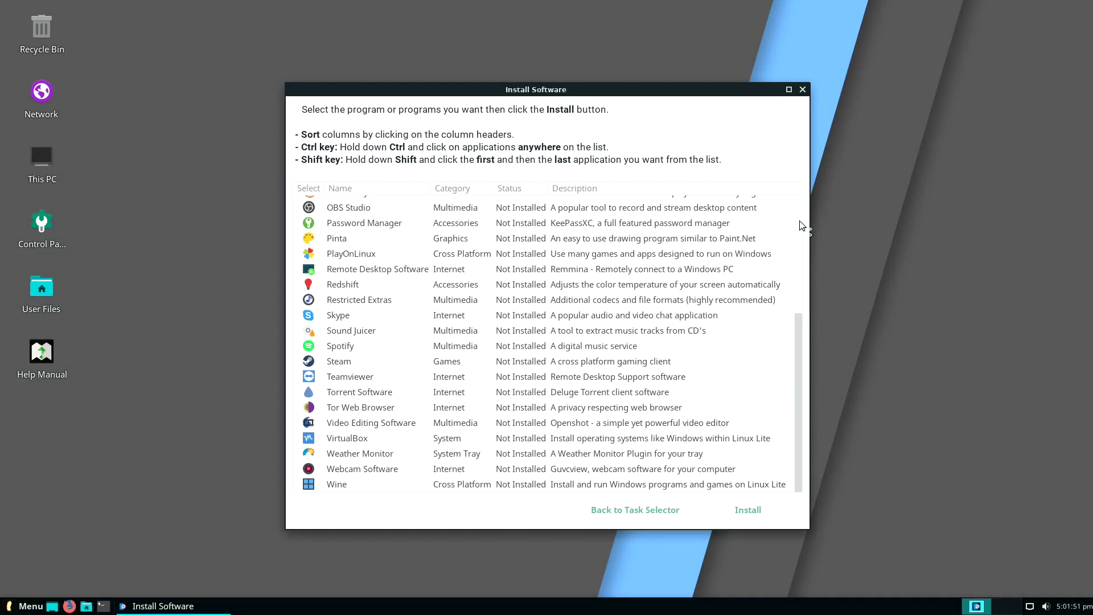
left_click(802, 89)
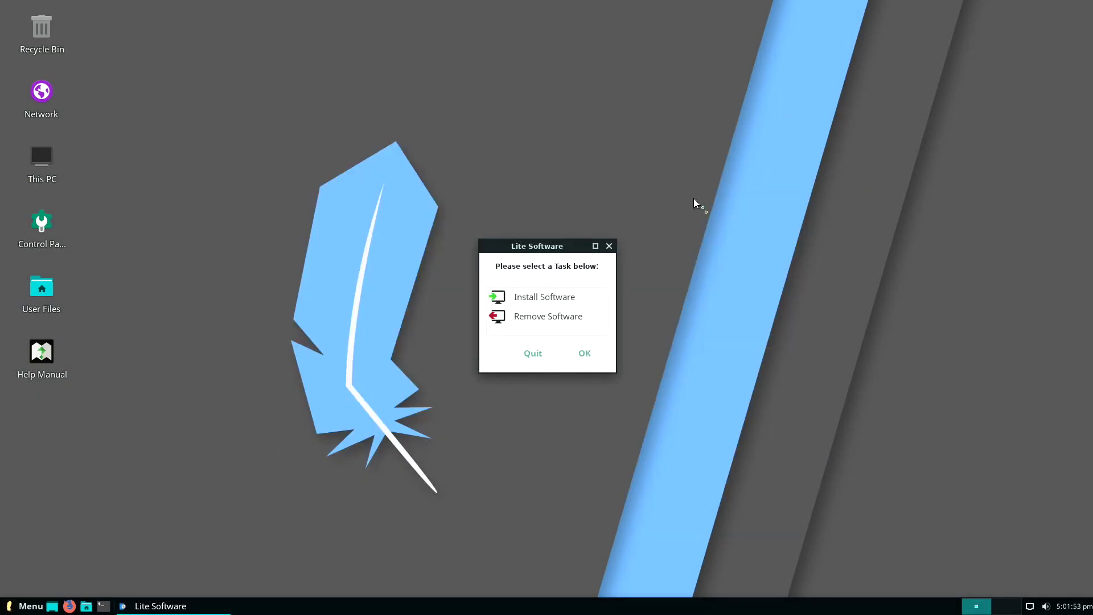
left_click(540, 353)
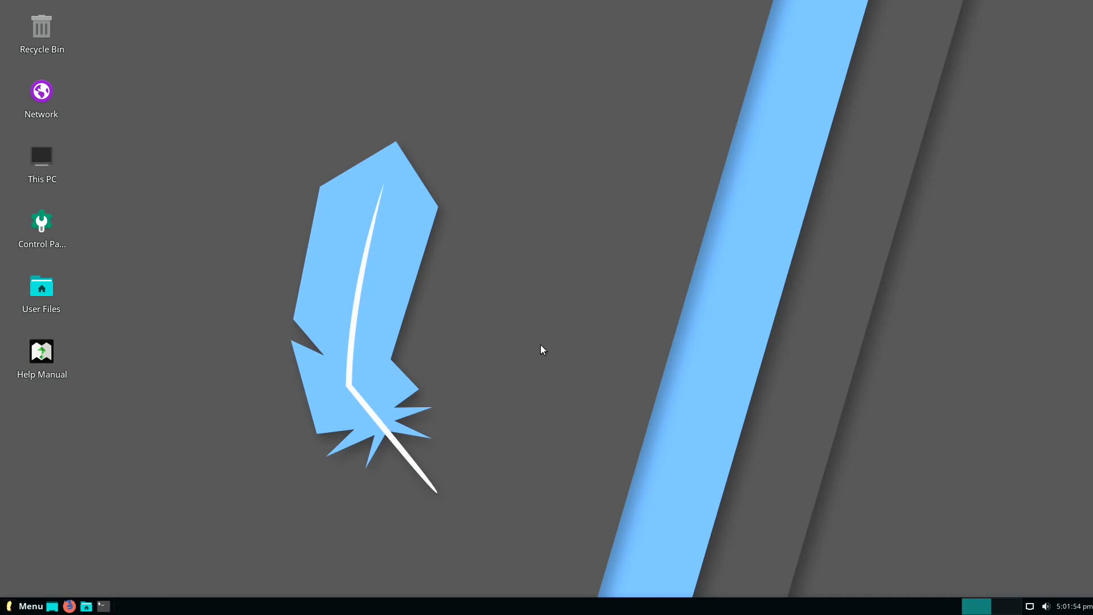
- View the Accessories applications, open the Calculator and close it again
left_click(28, 606)
left_click(34, 398)
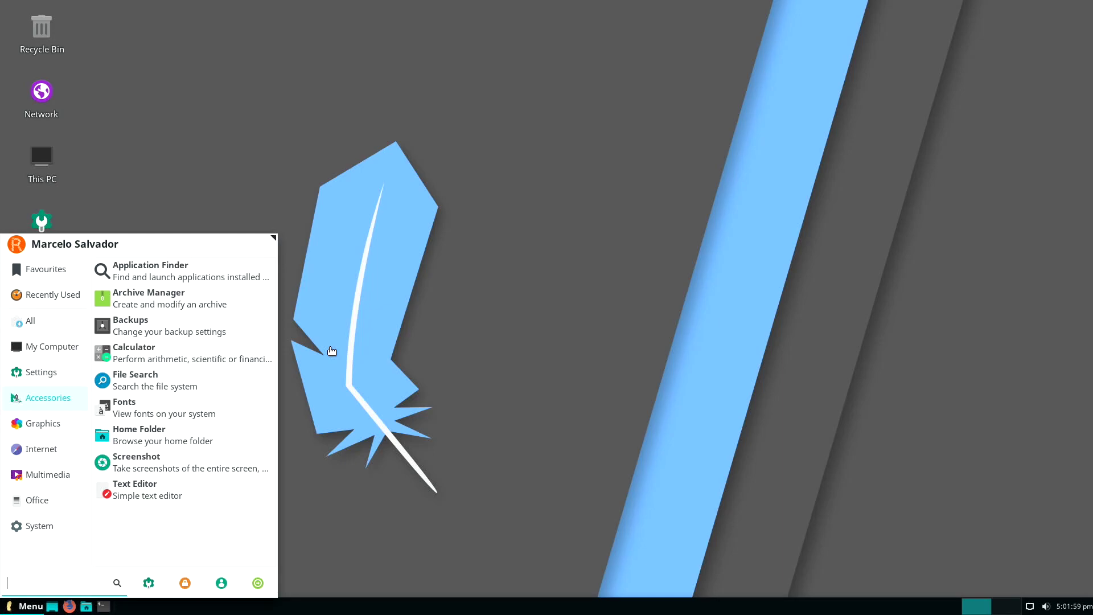
left_click(225, 357)
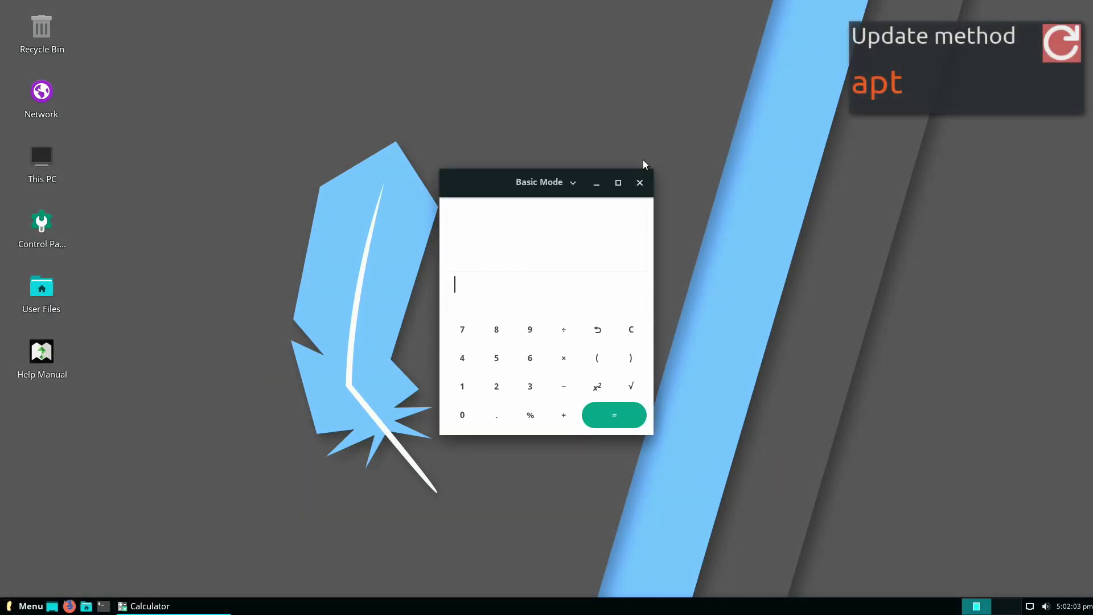
left_click(640, 182)
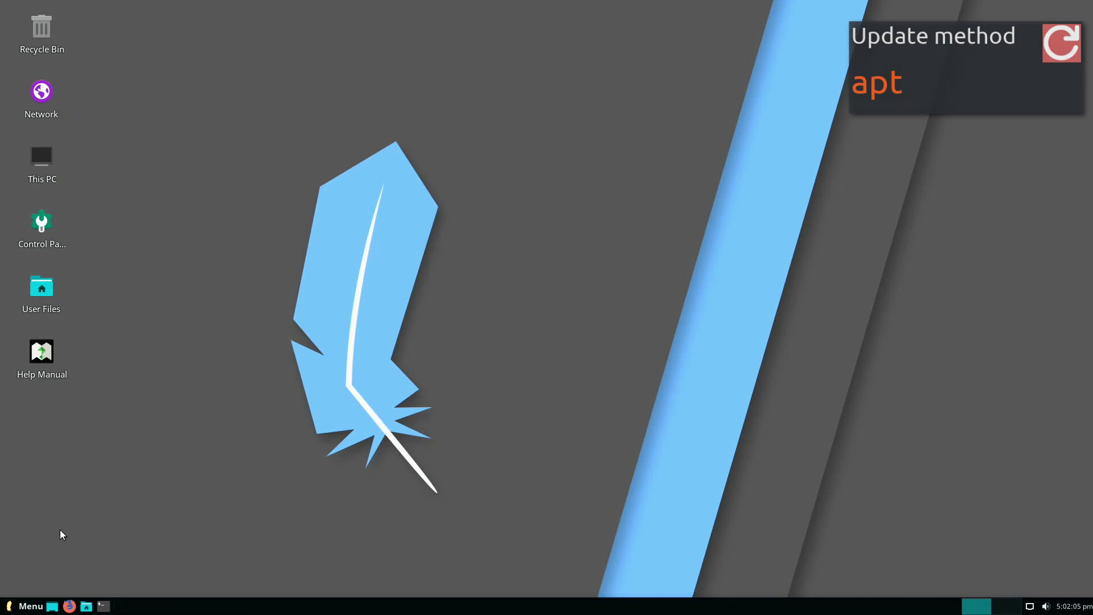
- View the Graphics applications, open GNU Image Manipulation Program and close it again
left_click(25, 606)
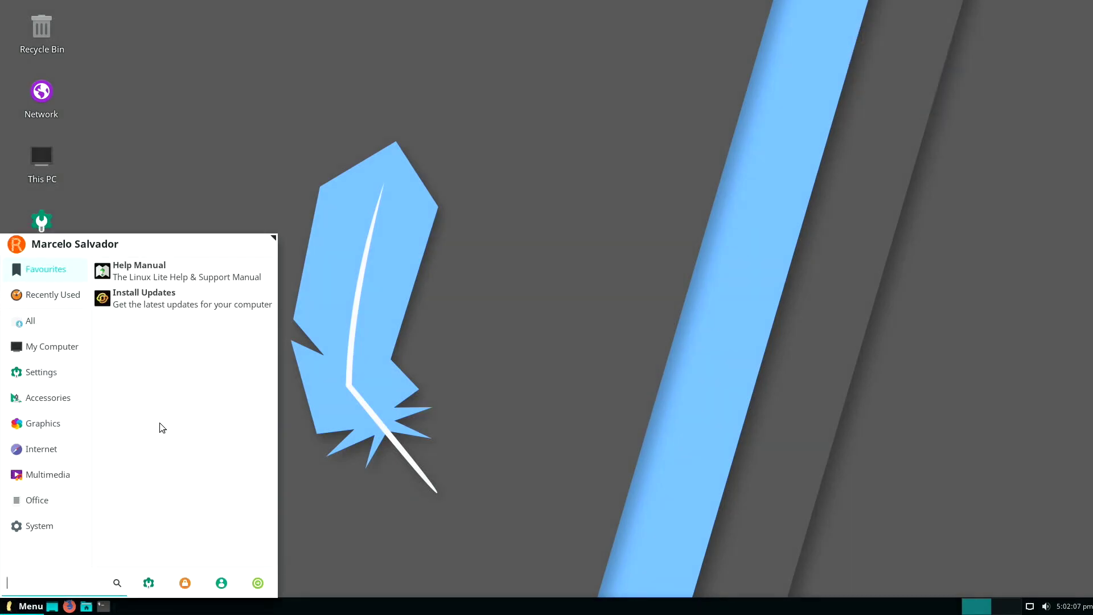
left_click(13, 422)
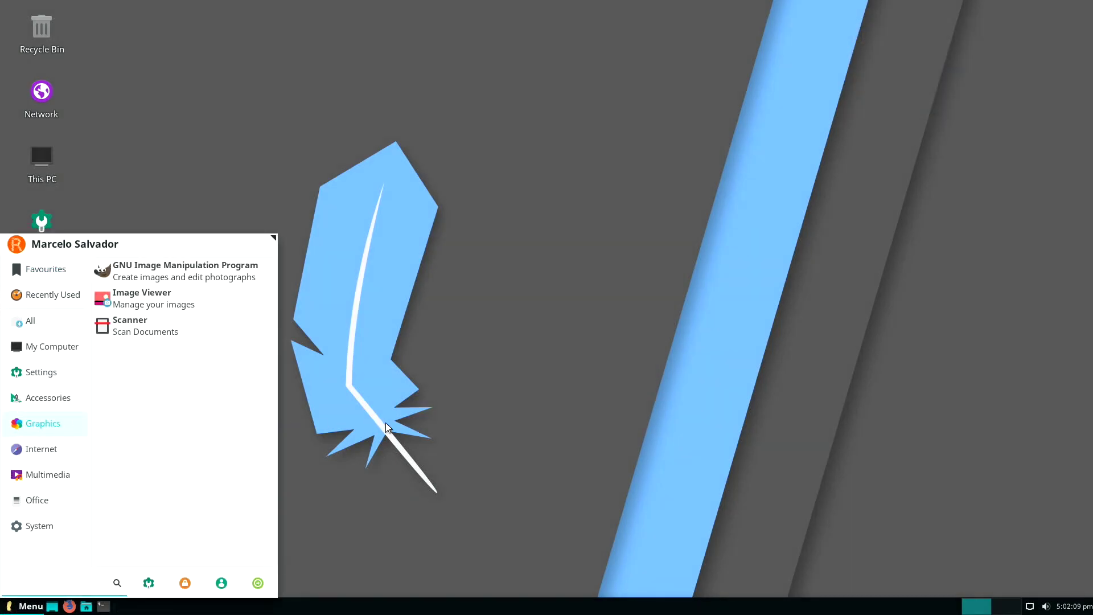
left_click(245, 271)
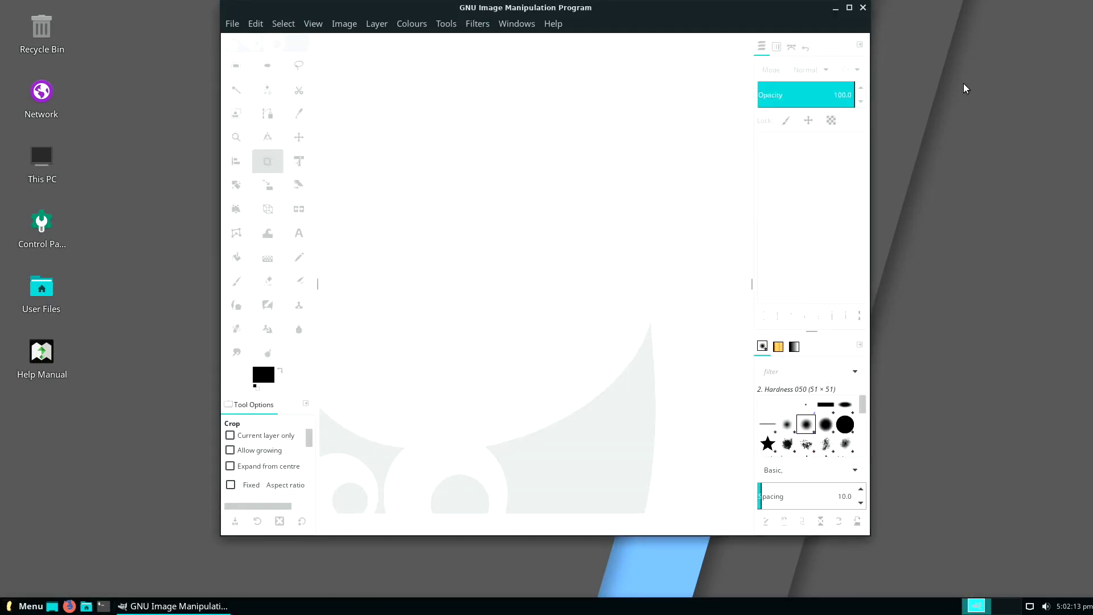
left_click(864, 8)
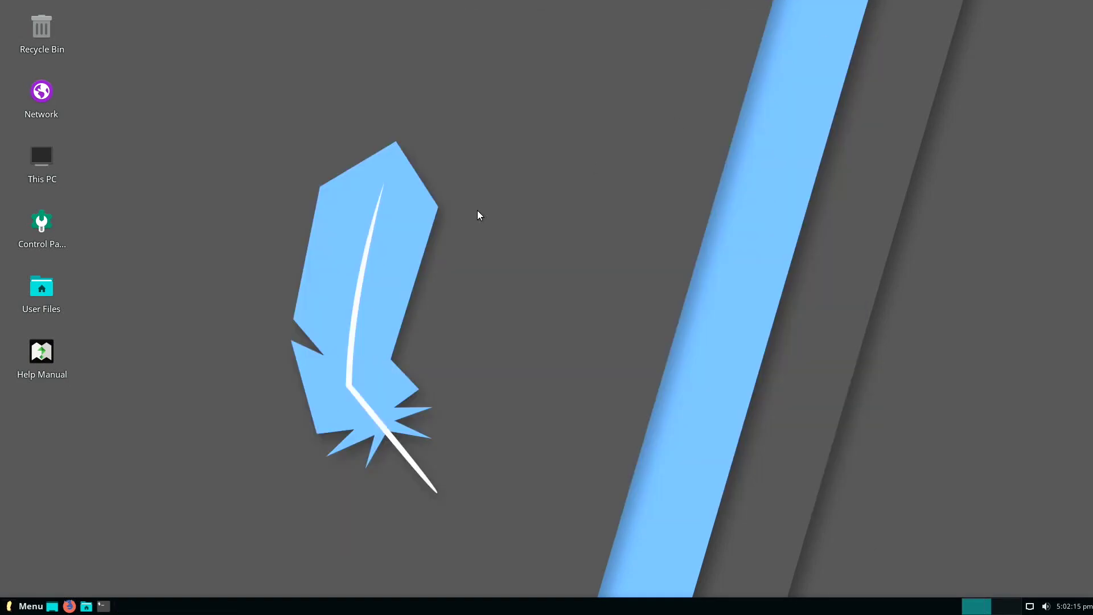
- Open Firefox Web Browser from the Internet category, move its window toward the middle of the desktop and close it
left_click(16, 608)
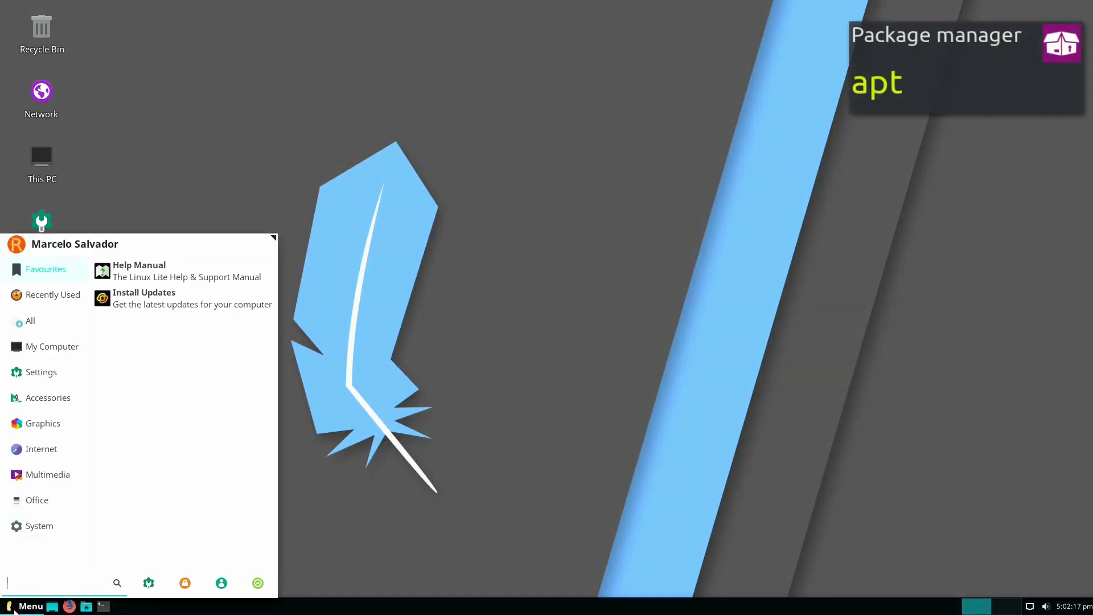
left_click(64, 447)
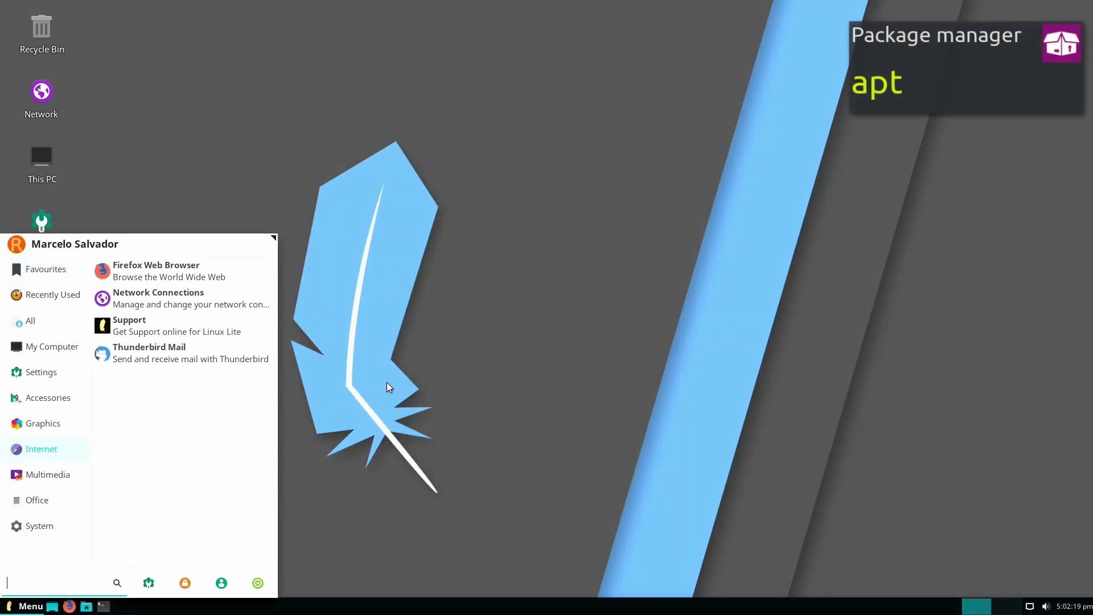
left_click(234, 267)
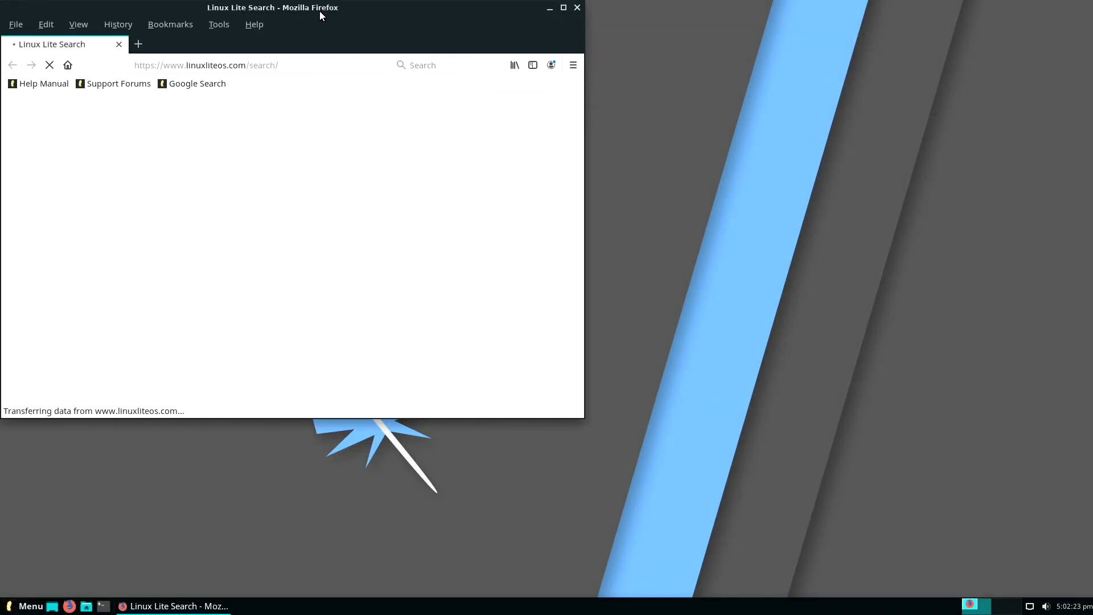
left_click_drag(319, 11, 536, 58)
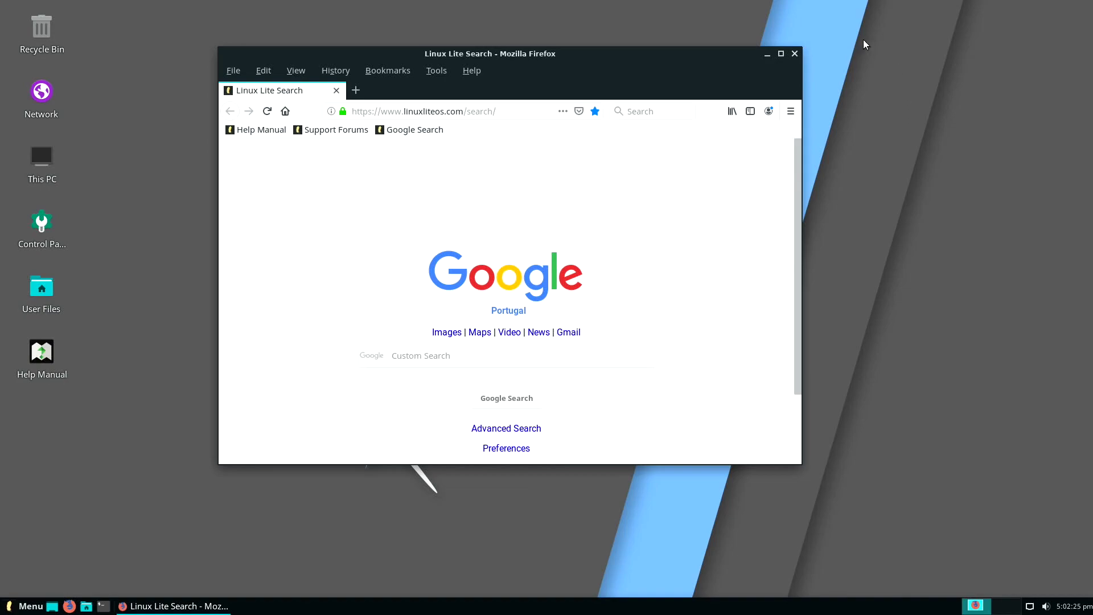
left_click(793, 54)
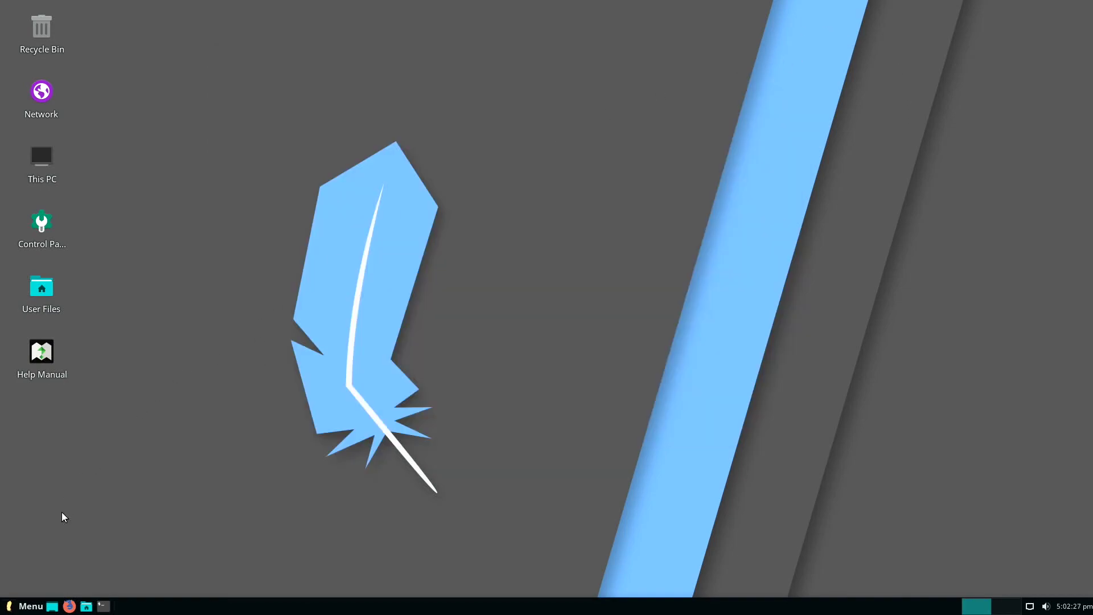
- View the Multimedia applications, open VLC media player and close it again
left_click(31, 607)
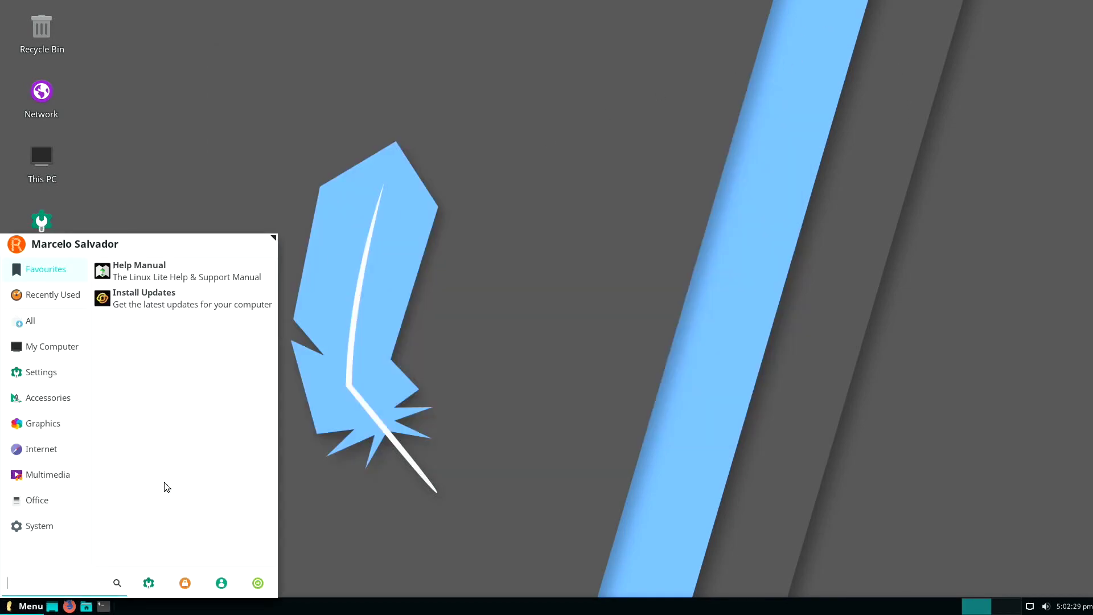
left_click(68, 474)
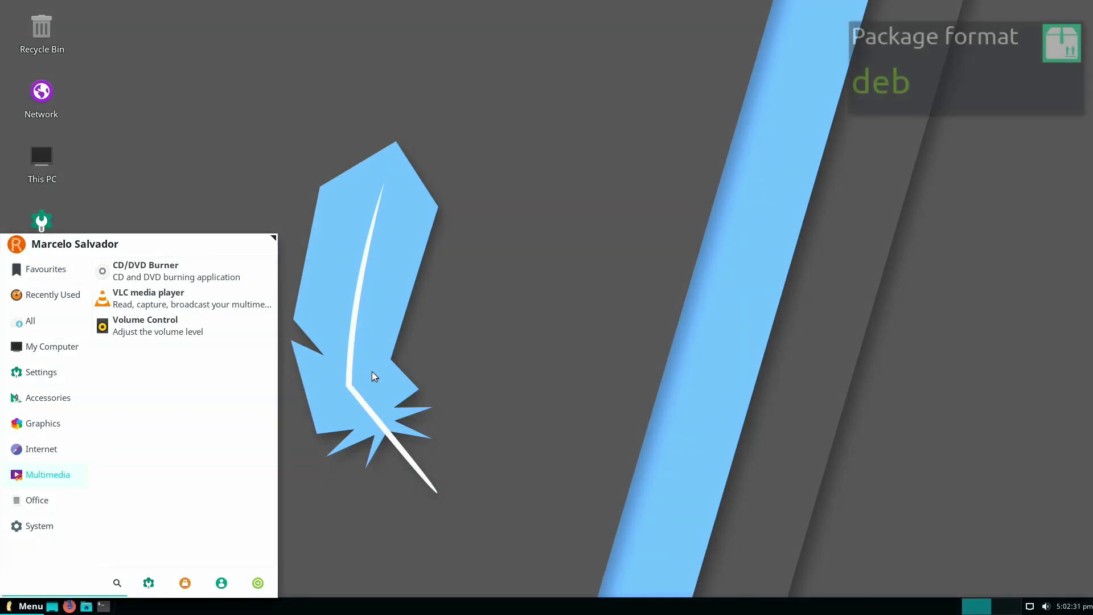
left_click(220, 301)
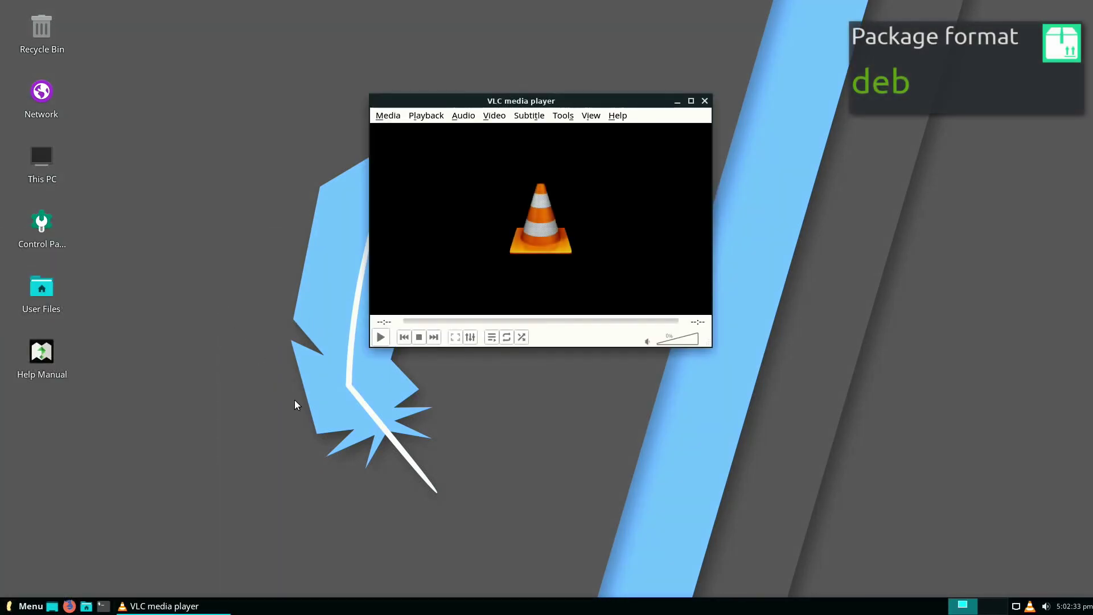
left_click(704, 101)
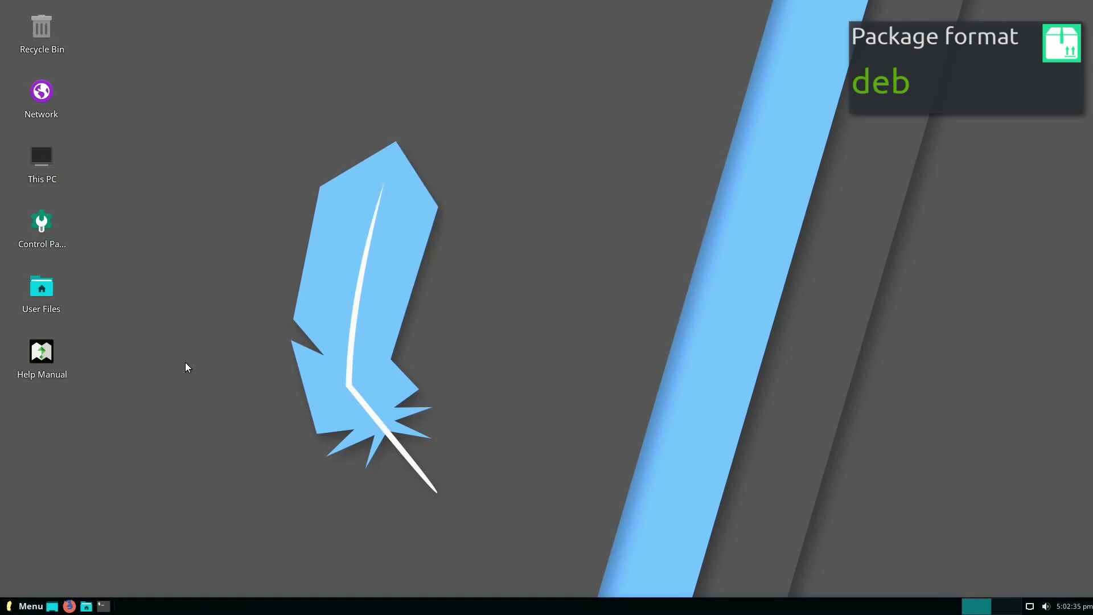
- View the Office applications and open a new LibreOffice Writer document
left_click(28, 605)
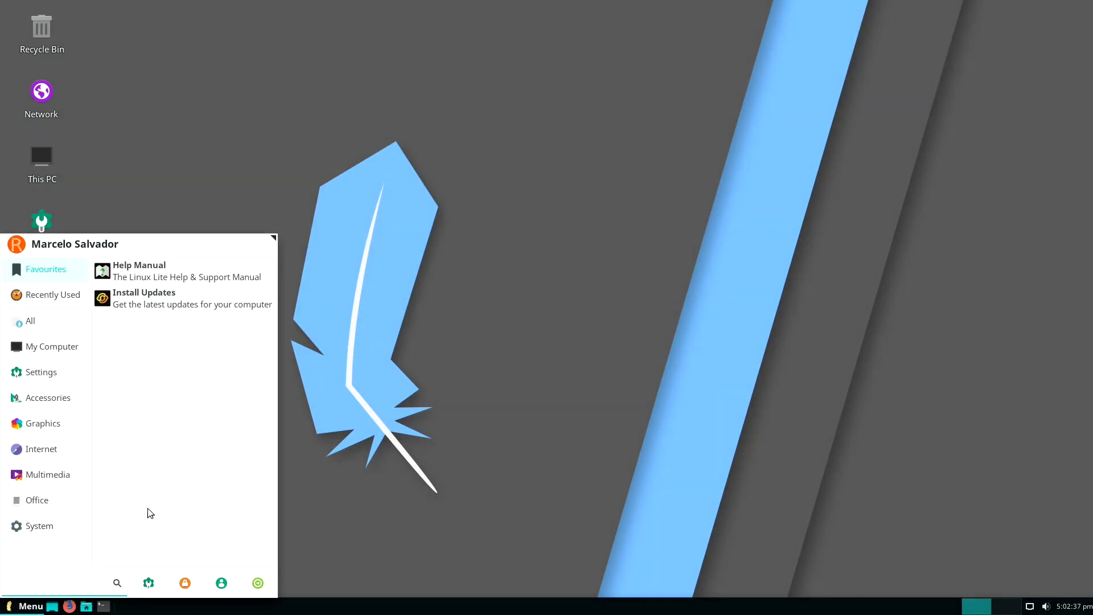
left_click(53, 499)
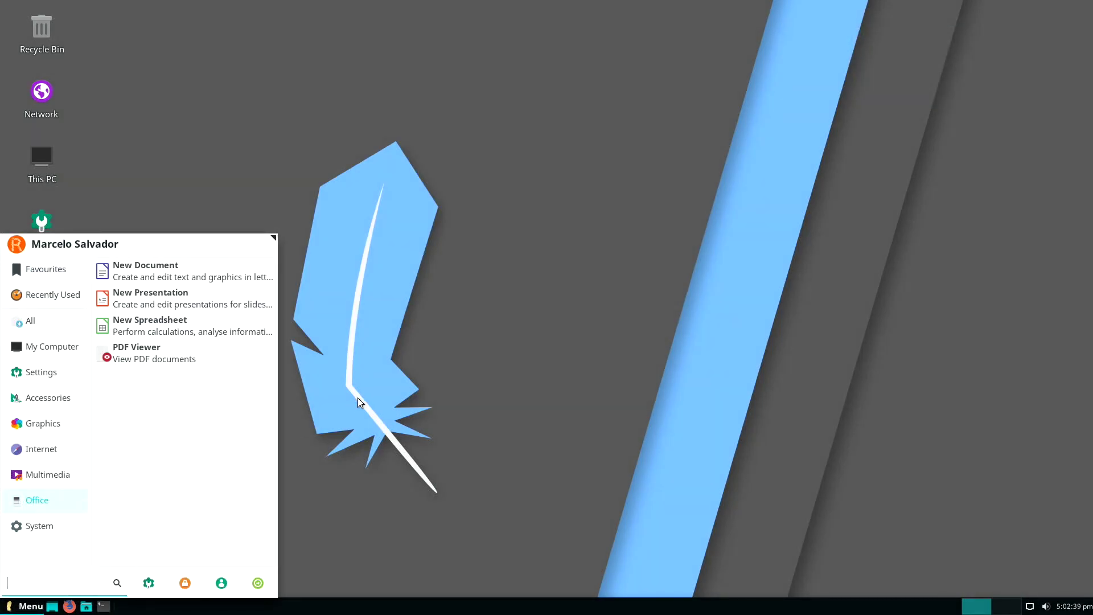
left_click(247, 271)
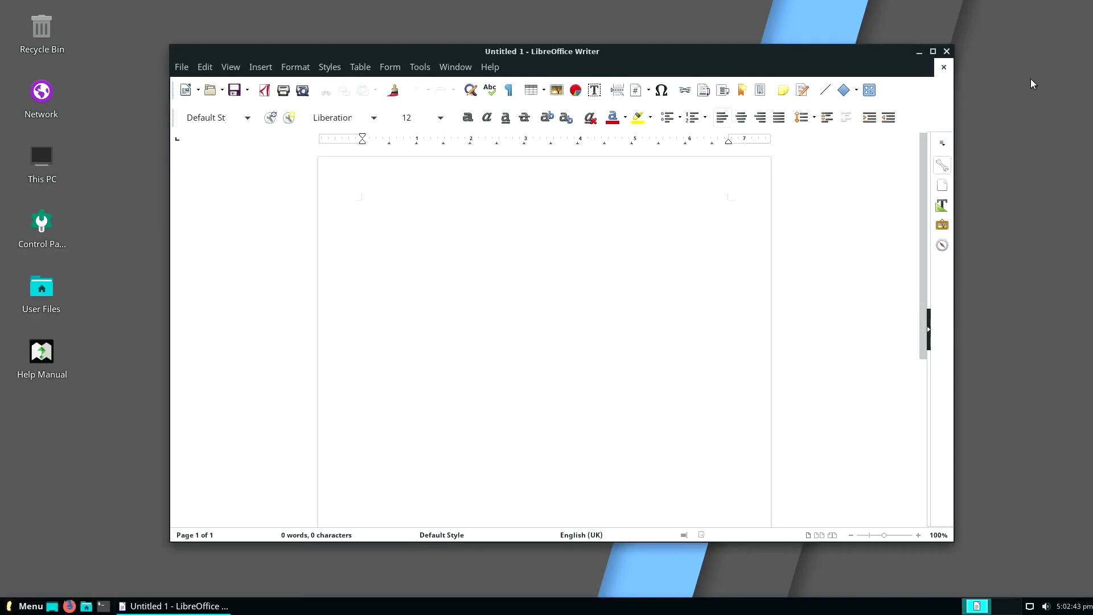
- Close LibreOffice Writer, open Timeshift from the System category with the account password, and close it again
left_click(948, 50)
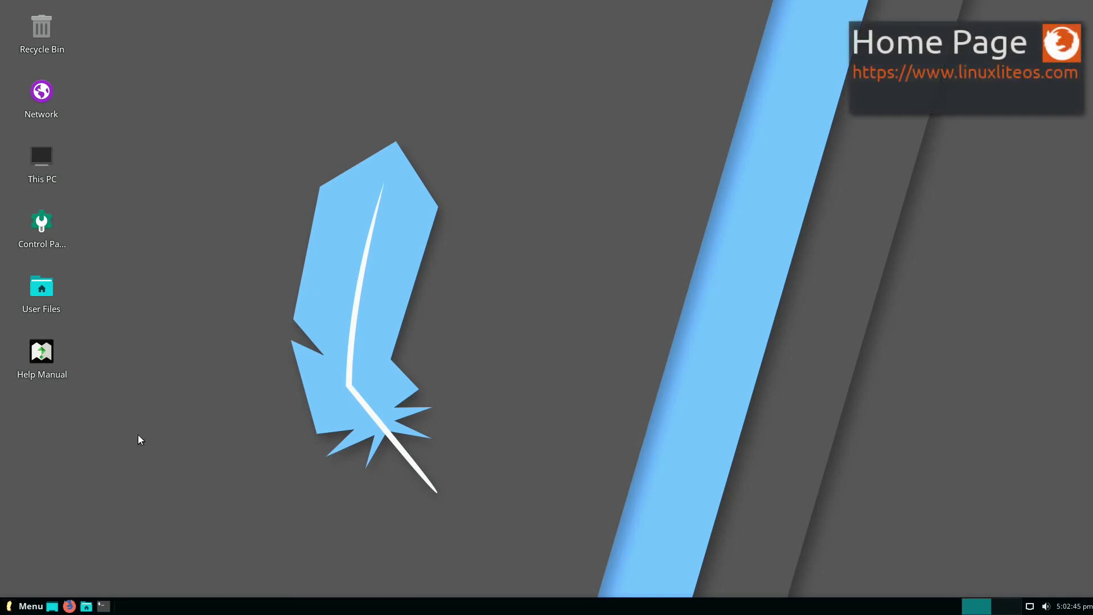
left_click(31, 607)
left_click(54, 526)
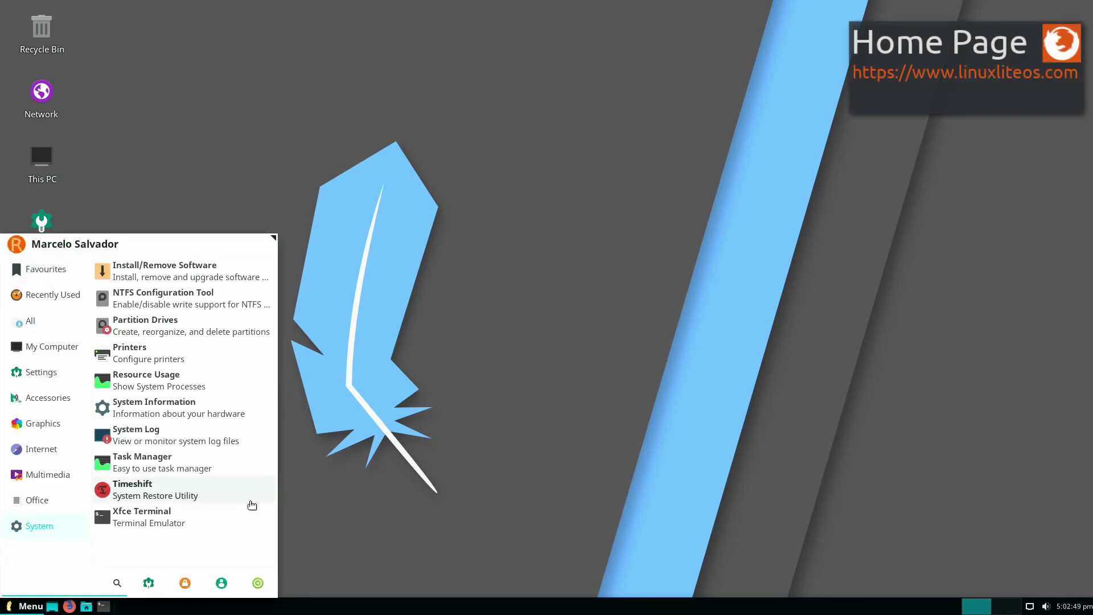
left_click(225, 496)
type("*********")
key("Return")
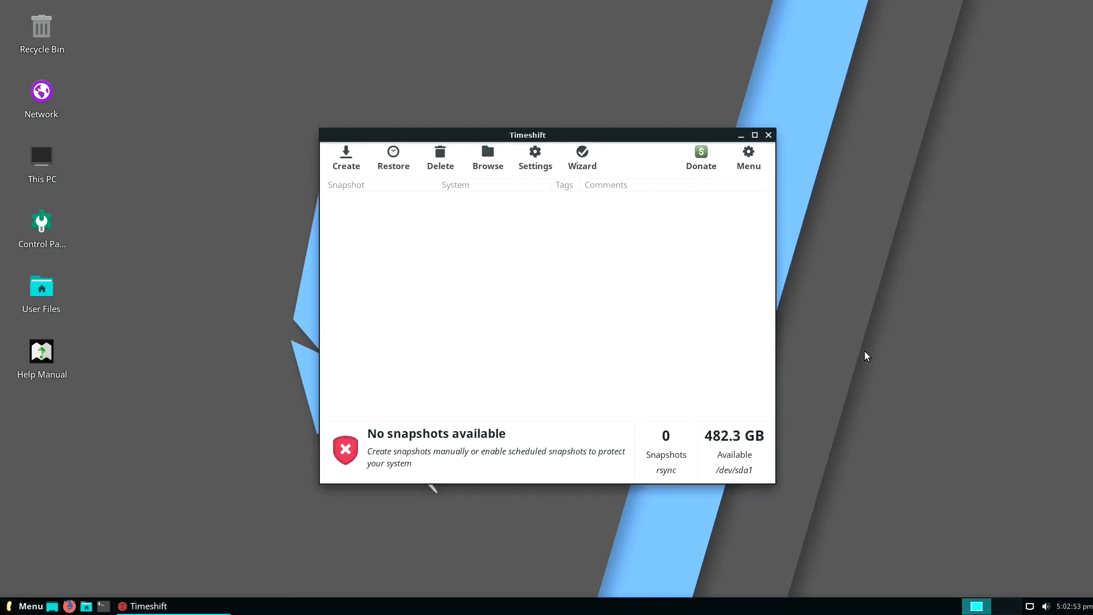
left_click(768, 136)
- Open a terminal in the Desktop folder and move its window toward the middle of the desktop
right_click(185, 51)
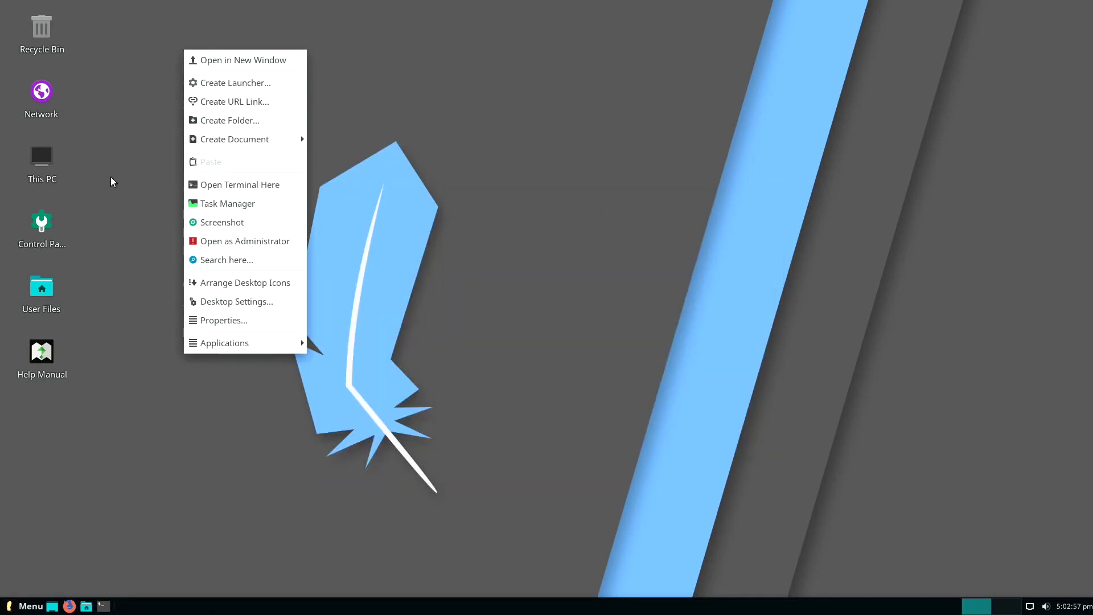
left_click(212, 188)
left_click_drag(398, 5, 626, 123)
- Install the mc package with sudo apt install mc, authenticating with the account password
type("s")
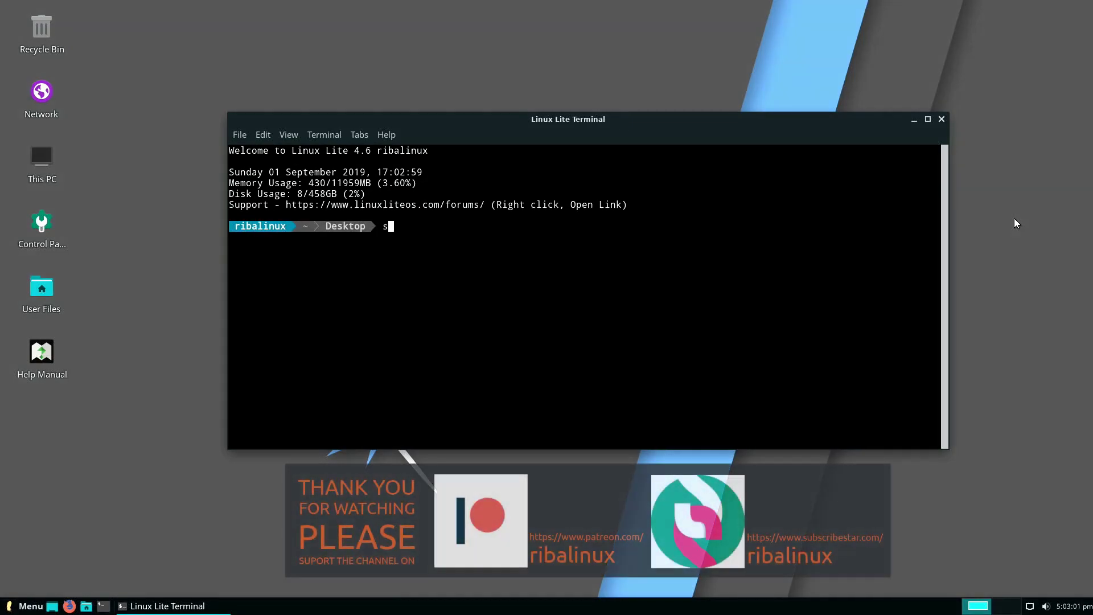
type("udo apt i")
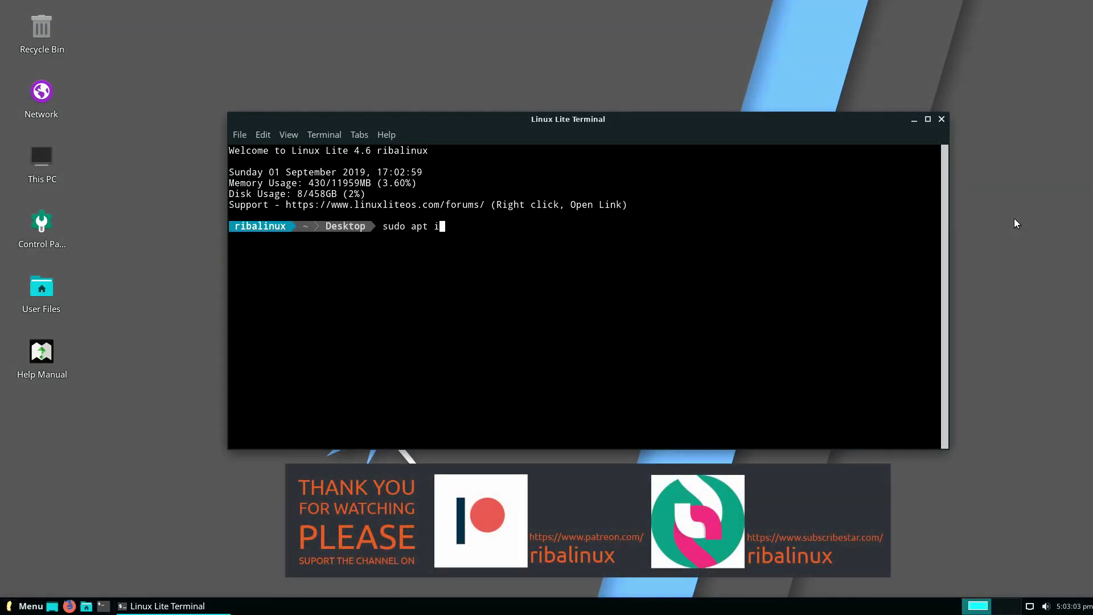
type("nstall mc")
key("Return")
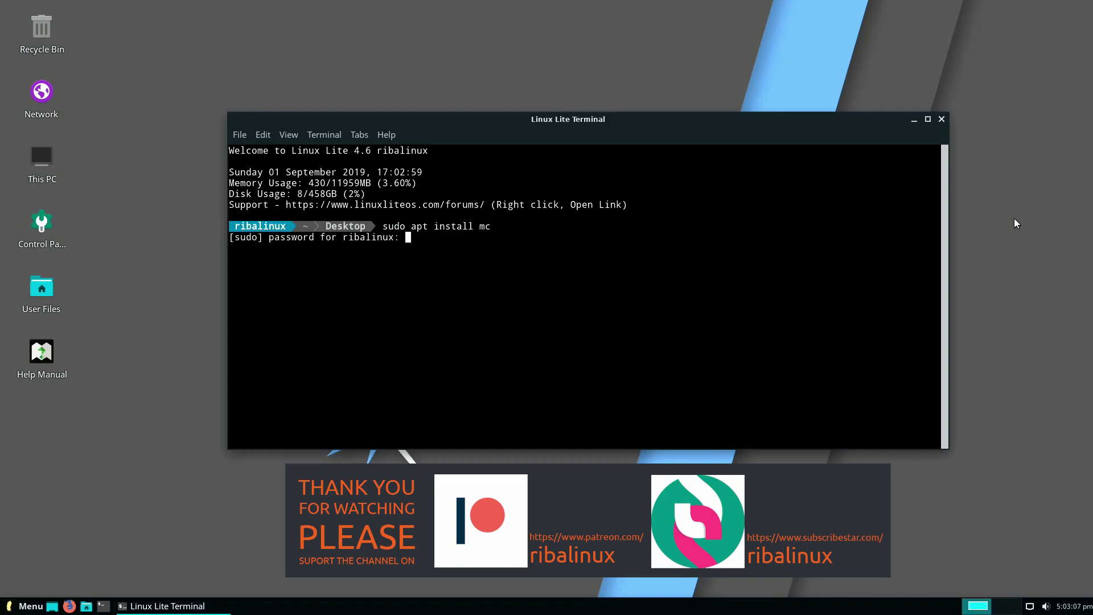
key("Return")
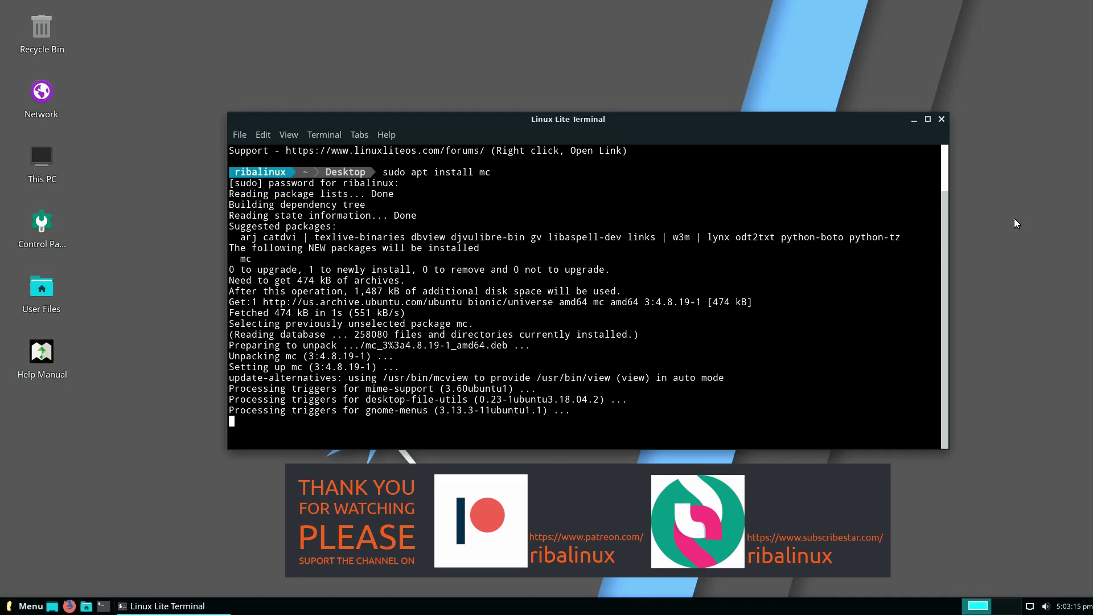
- Clear the terminal and display the kernel and system information with uname -a
type("clear")
key("Return")
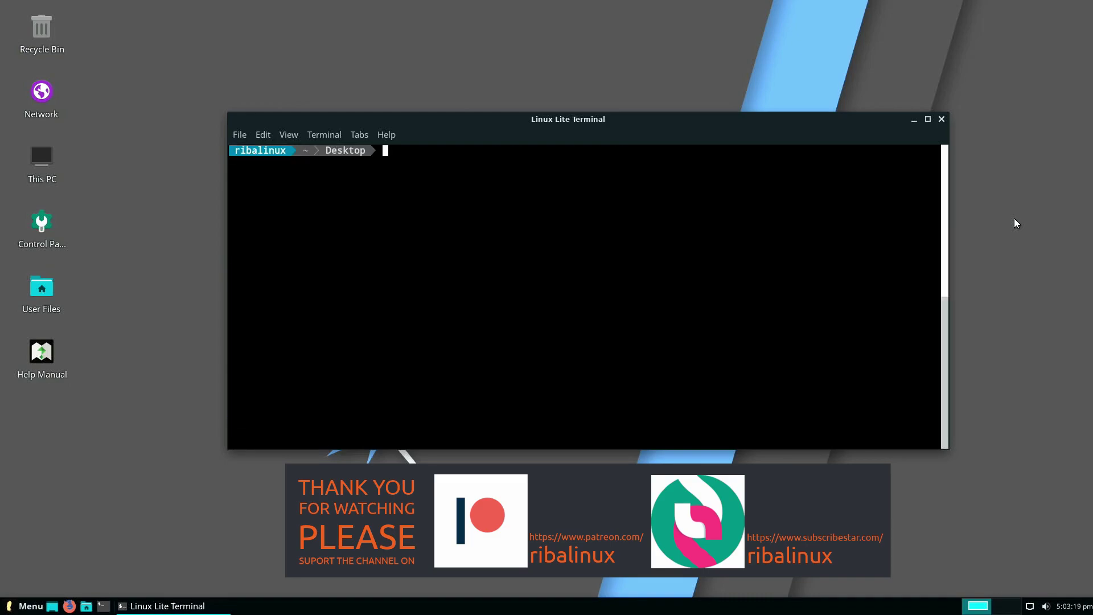
type("uname -a")
key("Return")
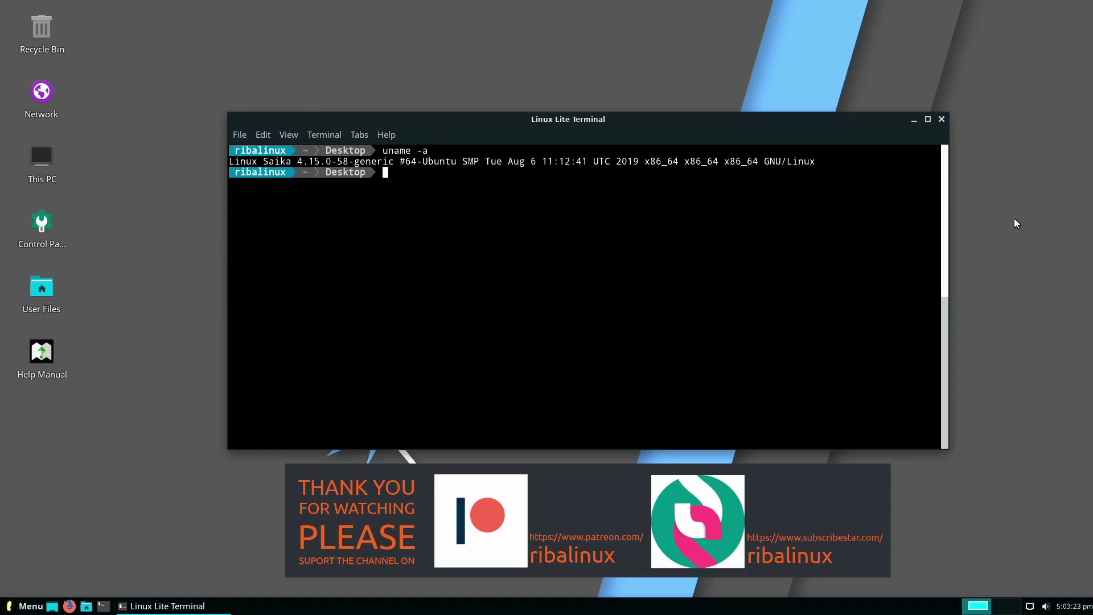